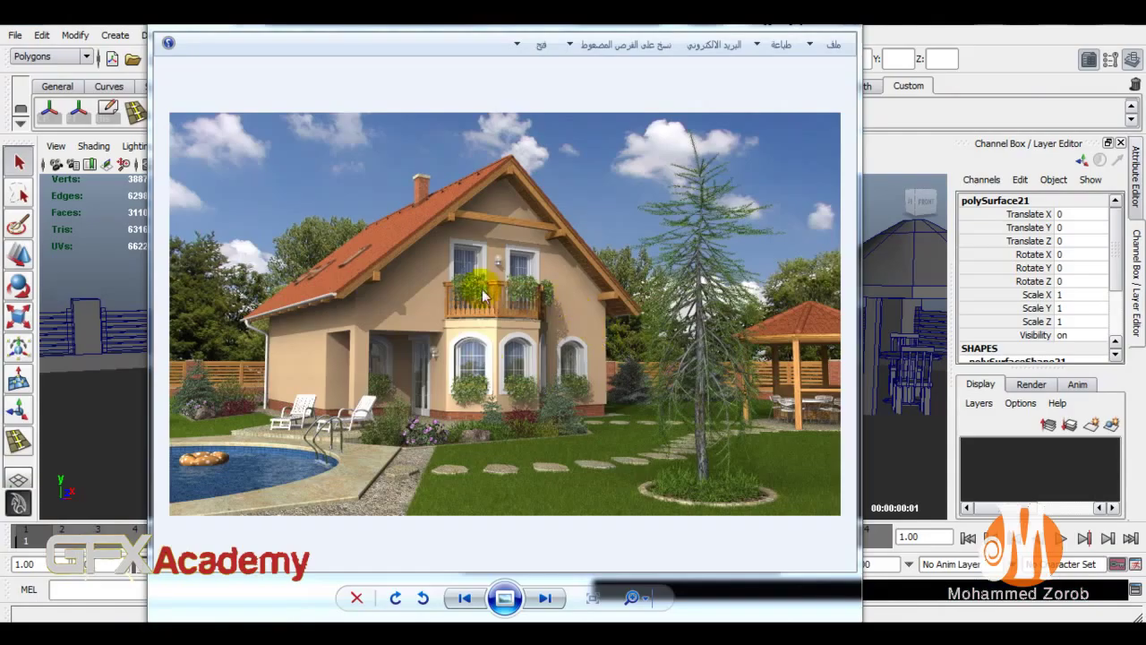
Close the reference house photo in Windows Photo Viewer to get back to Maya
{"action": "key", "text": "alt+F4"}
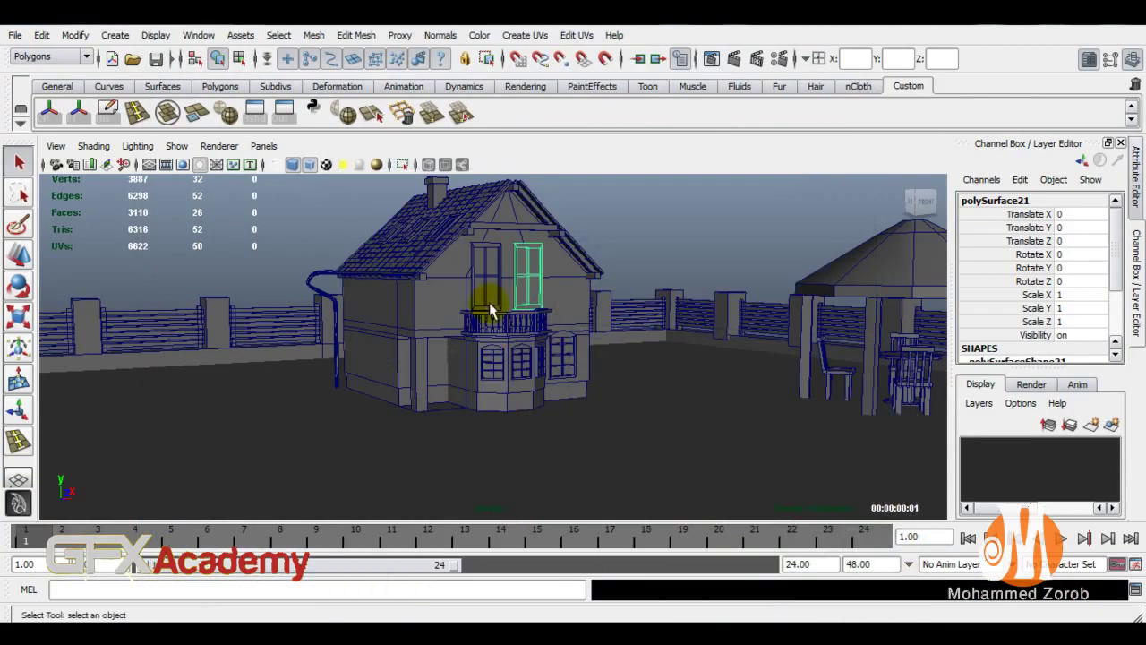
Duplicate the upper-floor window, lower the copy toward the ground and start turning it 90 degrees
{"action": "key", "text": "ctrl+d"}
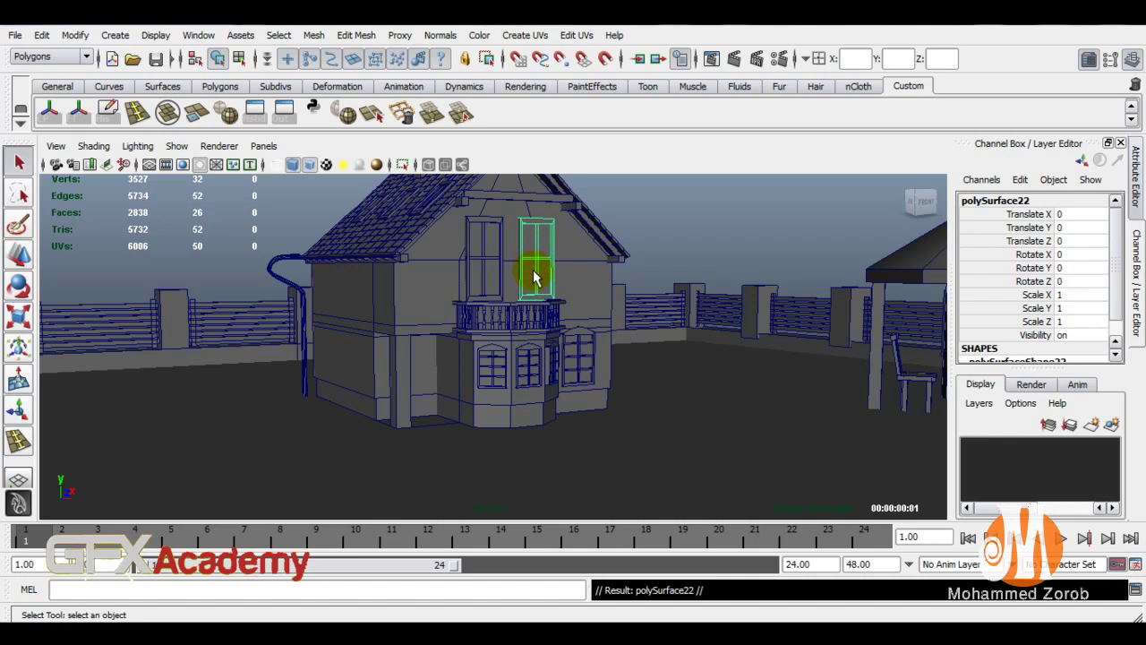
{"action": "key", "text": "w"}
{"action": "mouse_move", "coordinate": [525, 210]}
{"action": "left_mouse_down"}
{"action": "mouse_move", "coordinate": [565, 370]}
{"action": "mouse_move", "coordinate": [358, 427]}
{"action": "left_mouse_up"}
{"action": "key", "text": "e"}
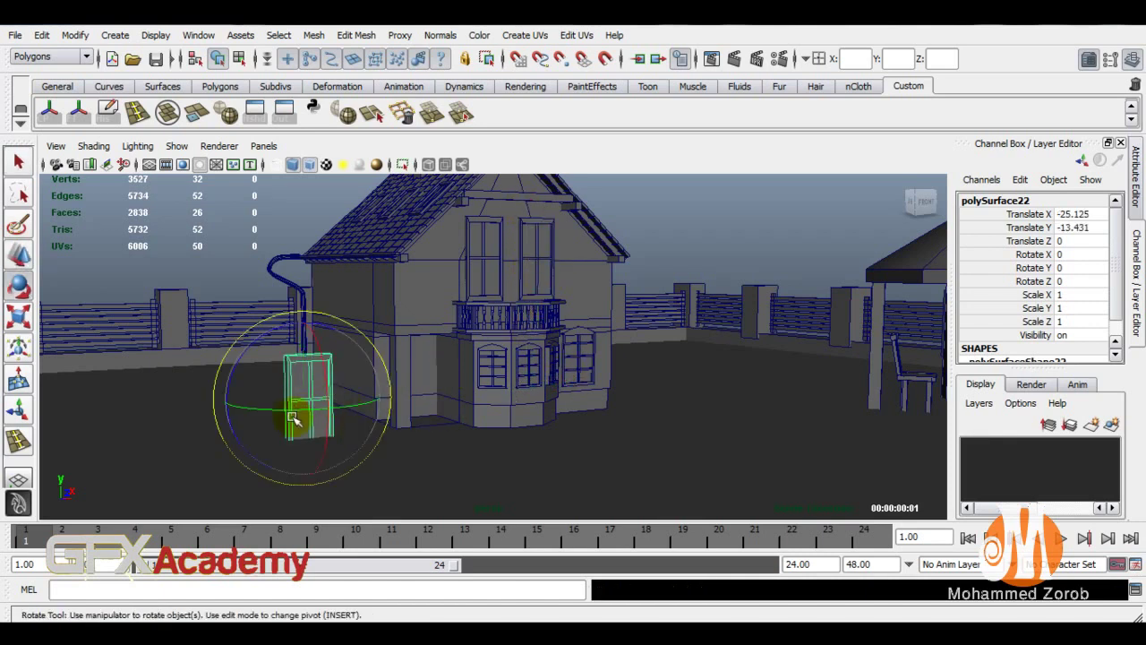
{"action": "left_click", "coordinate": [1072, 257]}
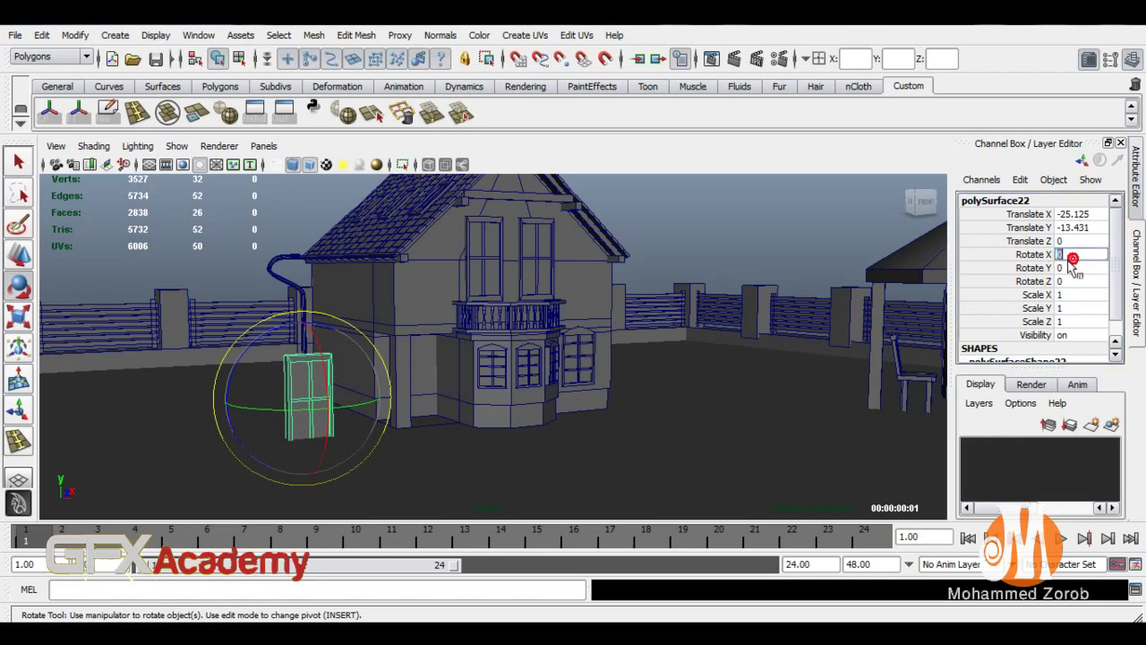
{"action": "type", "text": "90"}
{"action": "left_click", "coordinate": [1033, 269]}
Set the window copy's Rotate Y to -90 in the Channel Box
{"action": "mouse_move", "coordinate": [368, 328]}
{"action": "left_mouse_down", "text": "alt"}
{"action": "mouse_move", "coordinate": [319, 332]}
{"action": "mouse_move", "coordinate": [358, 333]}
{"action": "left_mouse_up", "text": "alt"}
{"action": "scroll", "coordinate": [358, 332], "scroll_direction": "up", "scroll_amount": 3}
{"action": "mouse_move", "coordinate": [358, 333]}
{"action": "middle_mouse_down", "text": "alt"}
{"action": "mouse_move", "coordinate": [498, 289]}
{"action": "mouse_move", "coordinate": [472, 313]}
{"action": "middle_mouse_up", "text": "alt"}
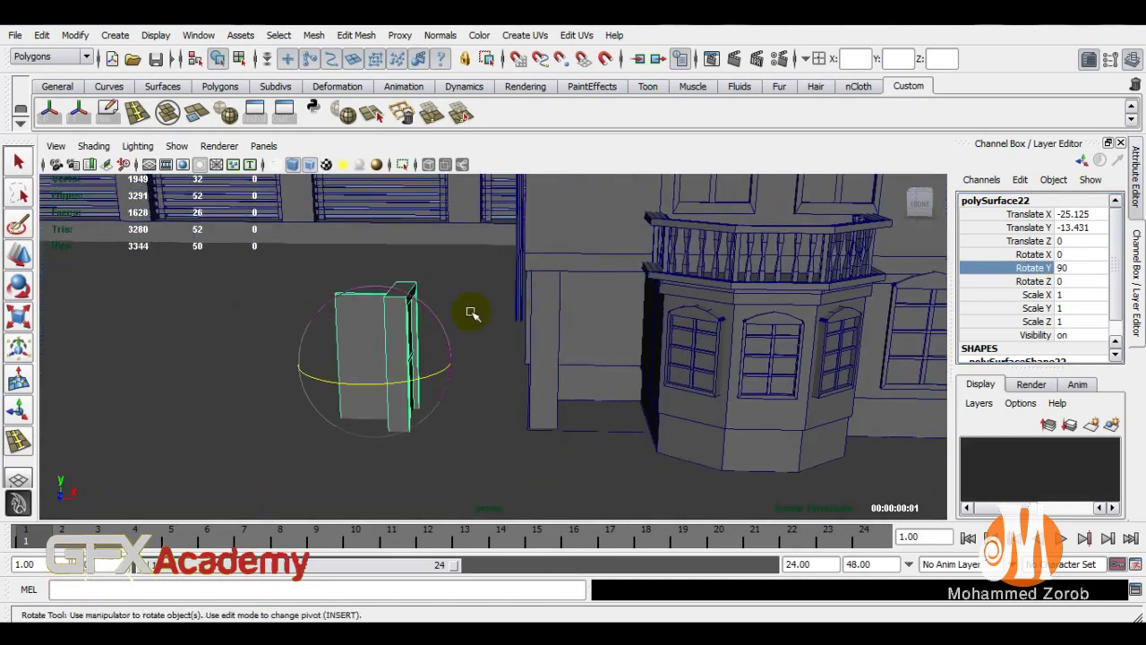
{"action": "mouse_move", "coordinate": [425, 379]}
{"action": "left_mouse_down"}
{"action": "mouse_move", "coordinate": [318, 381]}
{"action": "mouse_move", "coordinate": [327, 378]}
{"action": "left_mouse_up"}
{"action": "double_click", "coordinate": [1084, 269]}
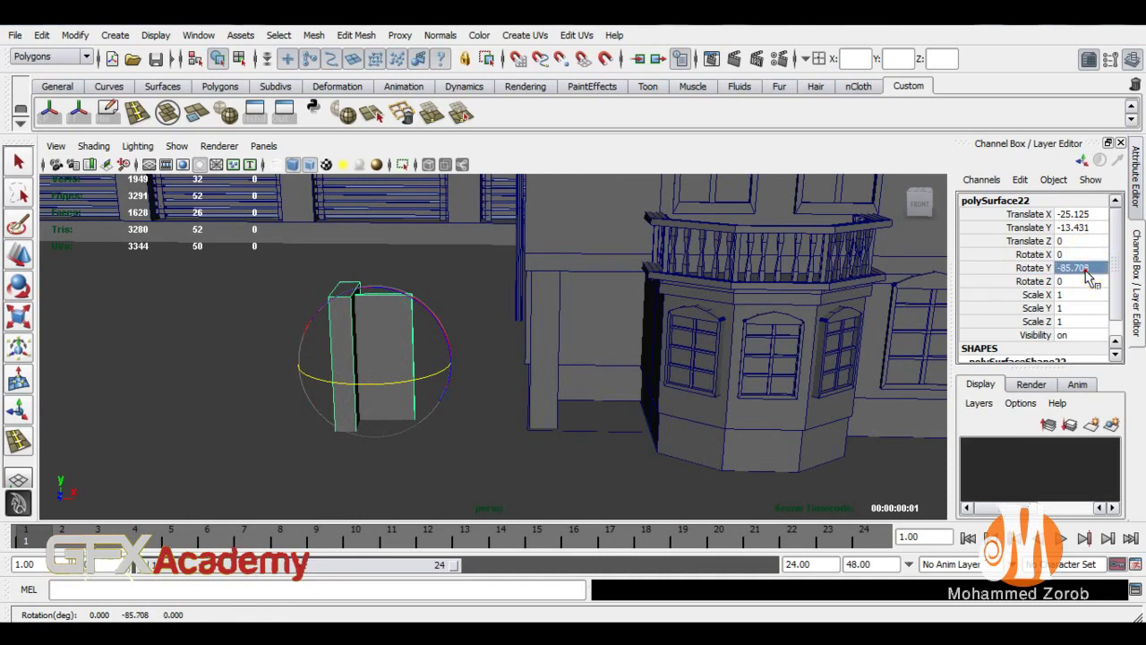
{"action": "type", "text": "90"}
{"action": "key", "text": "Return"}
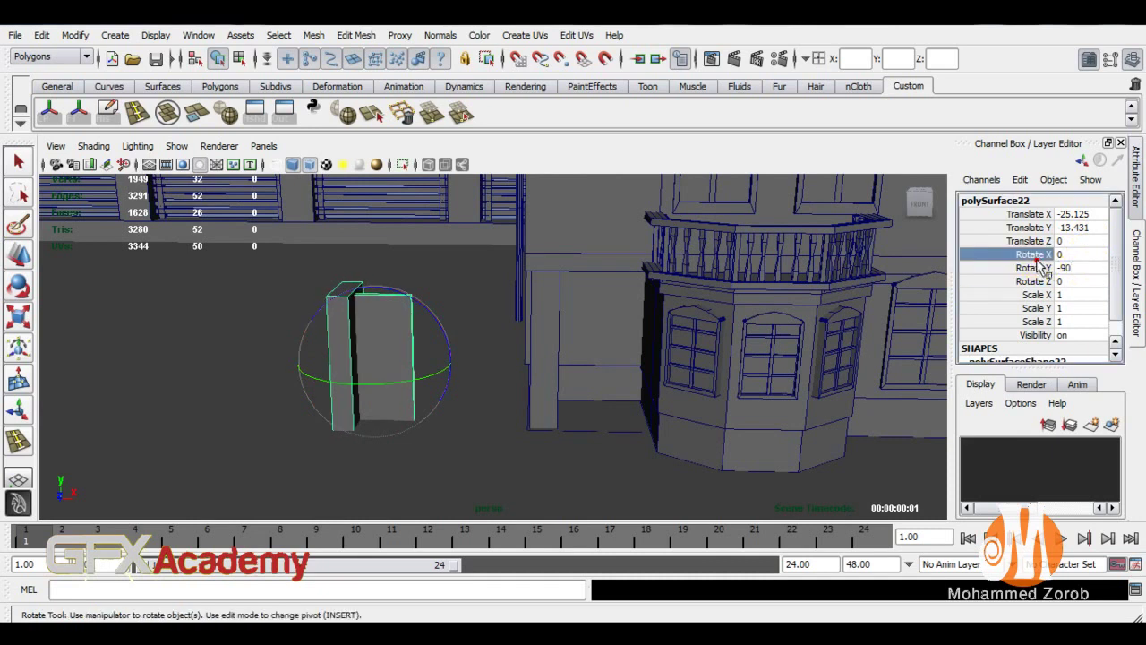
Move the rotated copy against the wall beside the bay window as a door
{"action": "left_click", "coordinate": [18, 254]}
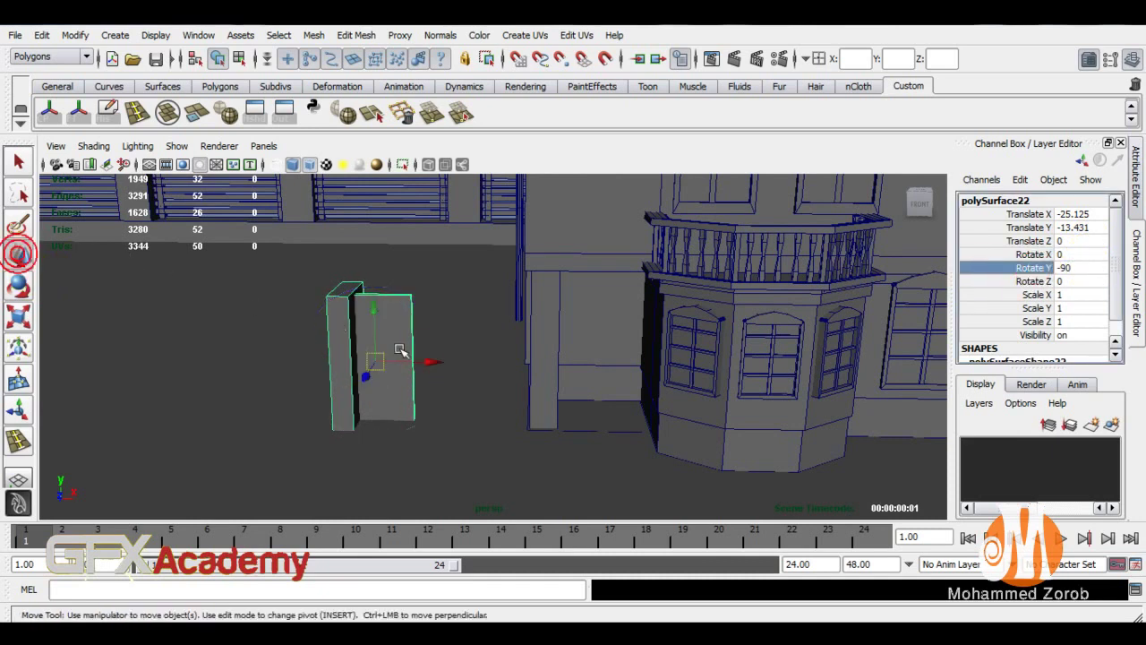
{"action": "mouse_move", "coordinate": [429, 361]}
{"action": "left_mouse_down"}
{"action": "mouse_move", "coordinate": [737, 333]}
{"action": "mouse_move", "coordinate": [567, 354]}
{"action": "left_mouse_up"}
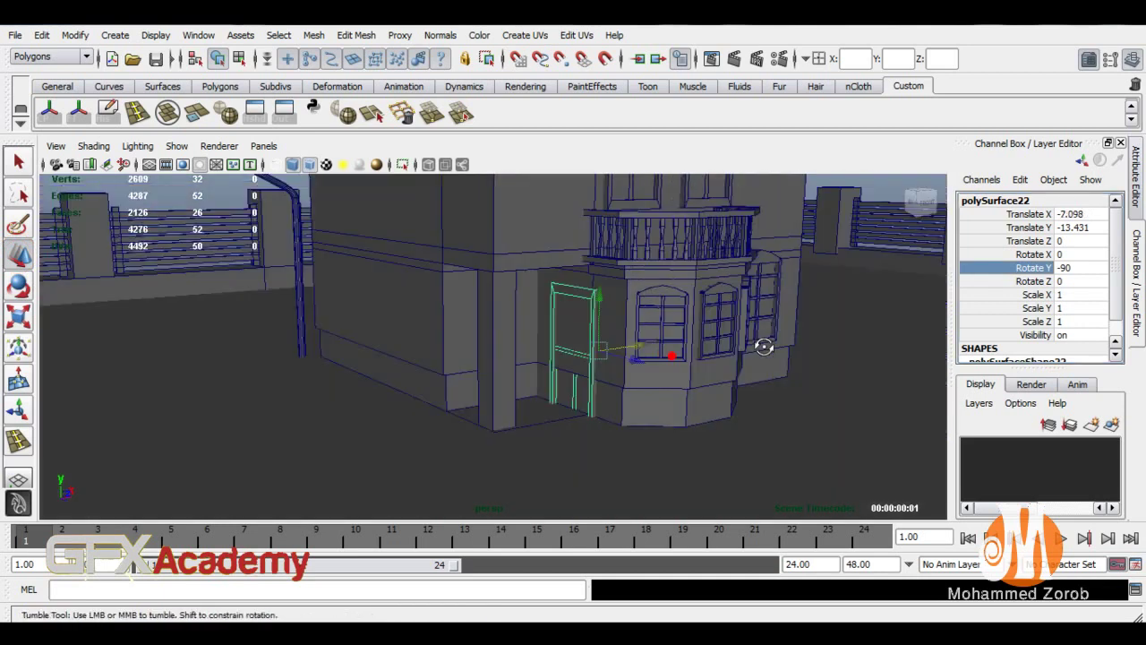
{"action": "mouse_move", "coordinate": [548, 315]}
{"action": "left_mouse_down"}
{"action": "mouse_move", "coordinate": [588, 358]}
{"action": "mouse_move", "coordinate": [496, 379]}
{"action": "mouse_move", "coordinate": [678, 324]}
{"action": "left_mouse_up"}
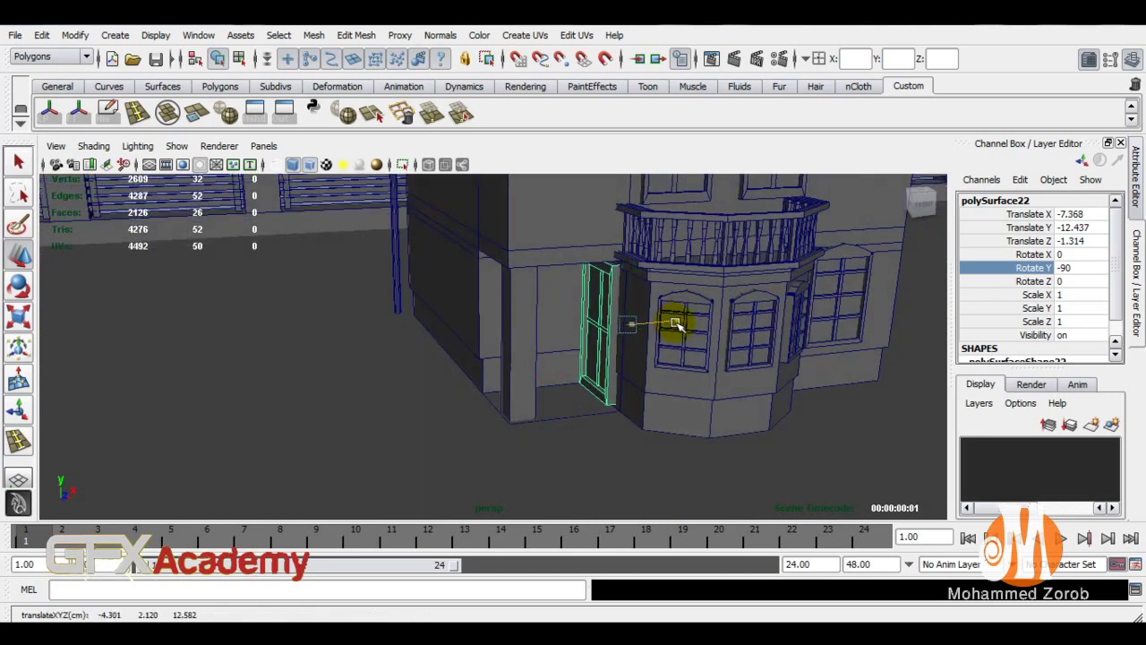
Zoom in on the door in face mode and select its whole inner face strip
{"action": "scroll", "coordinate": [678, 324], "scroll_direction": "up", "scroll_amount": 3}
{"action": "scroll", "coordinate": [729, 299], "scroll_direction": "up", "scroll_amount": 2}
{"action": "left_click_drag", "start_coordinate": [729, 299], "coordinate": [819, 342], "text": "alt"}
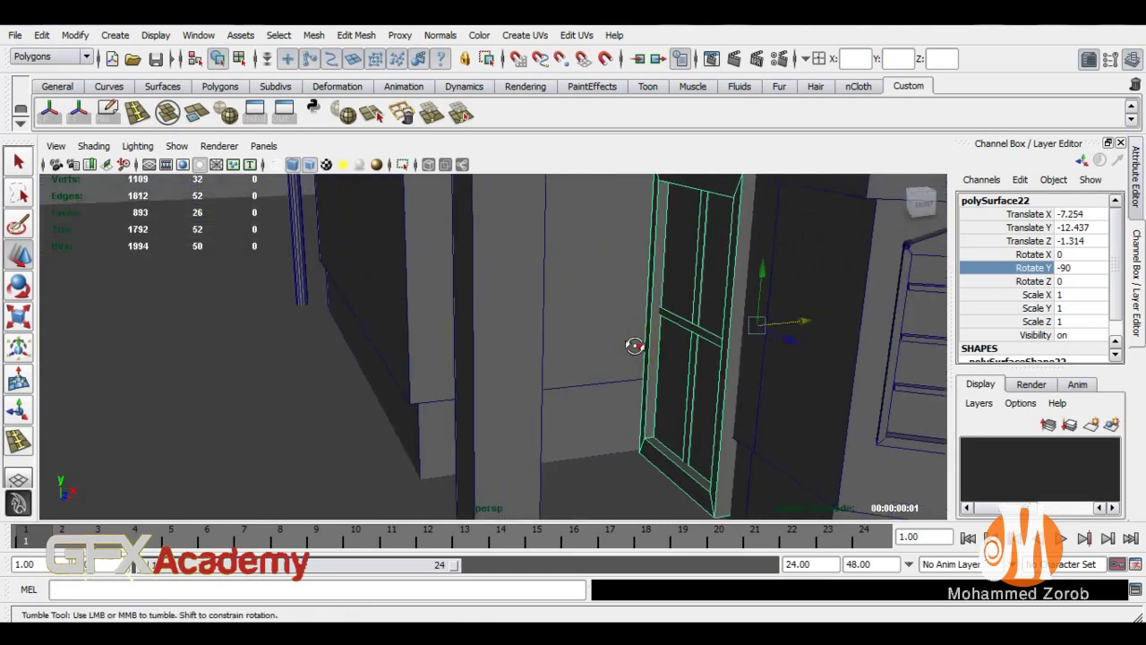
{"action": "right_click_drag", "start_coordinate": [761, 280], "coordinate": [772, 299]}
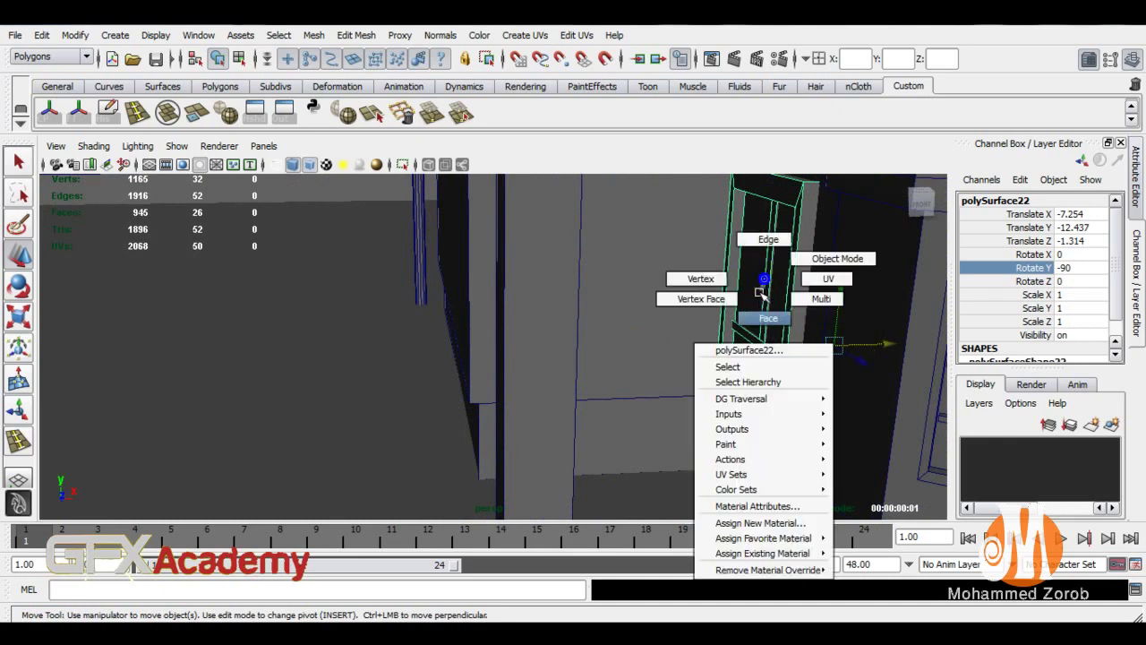
{"action": "left_click", "coordinate": [768, 297]}
{"action": "double_click", "coordinate": [736, 331]}
Nudge the face strip slightly sideways and select the door's crossbar face for mesh editing
{"action": "left_click_drag", "start_coordinate": [886, 334], "coordinate": [880, 346]}
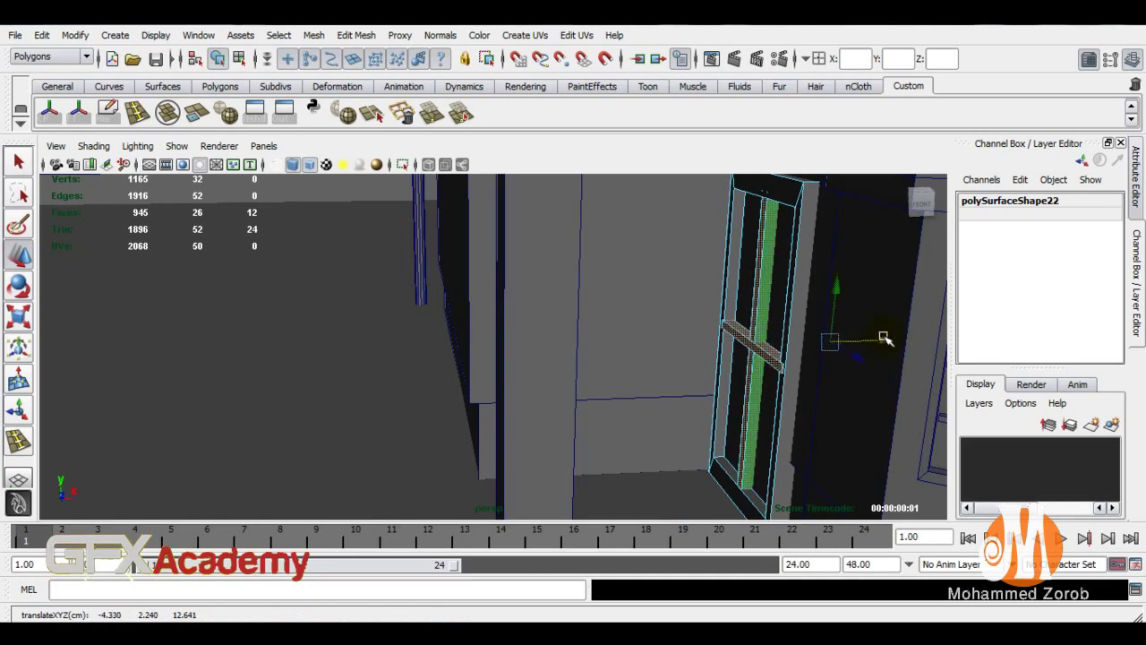
{"action": "left_click_drag", "start_coordinate": [885, 343], "coordinate": [882, 341]}
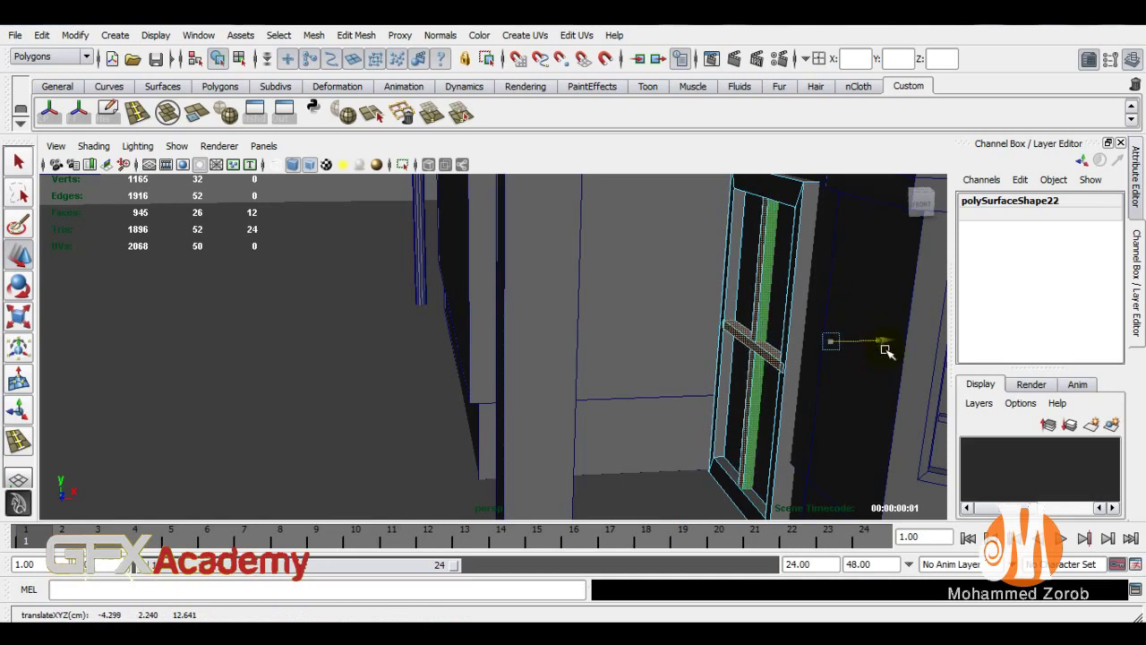
{"action": "left_click", "coordinate": [739, 337]}
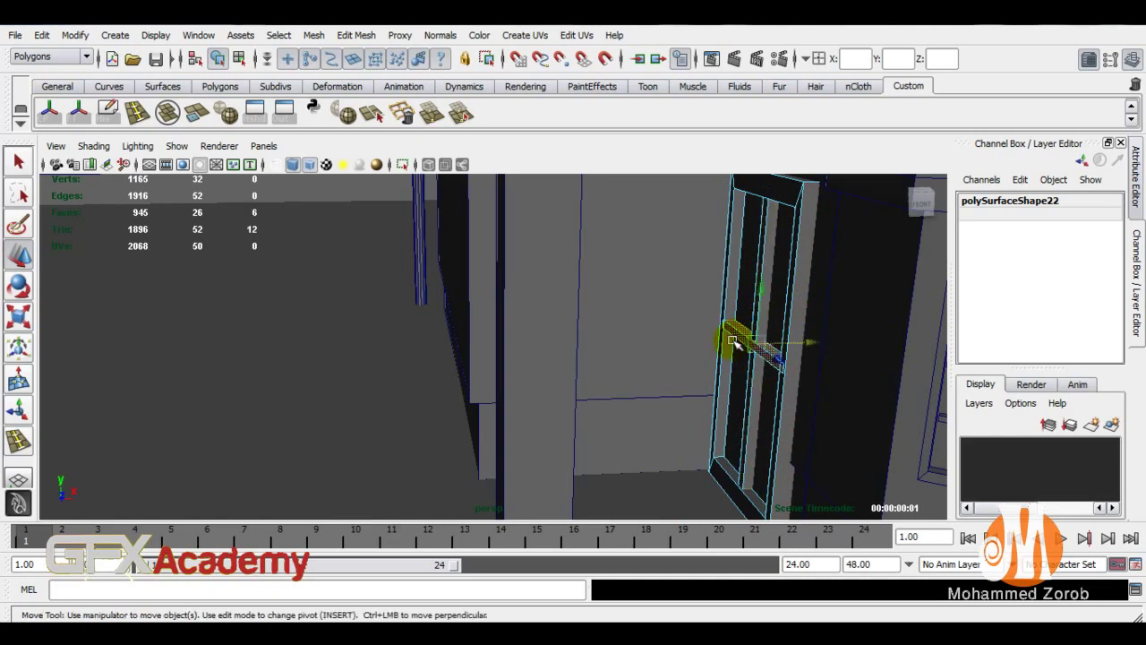
{"action": "left_click", "coordinate": [356, 35]}
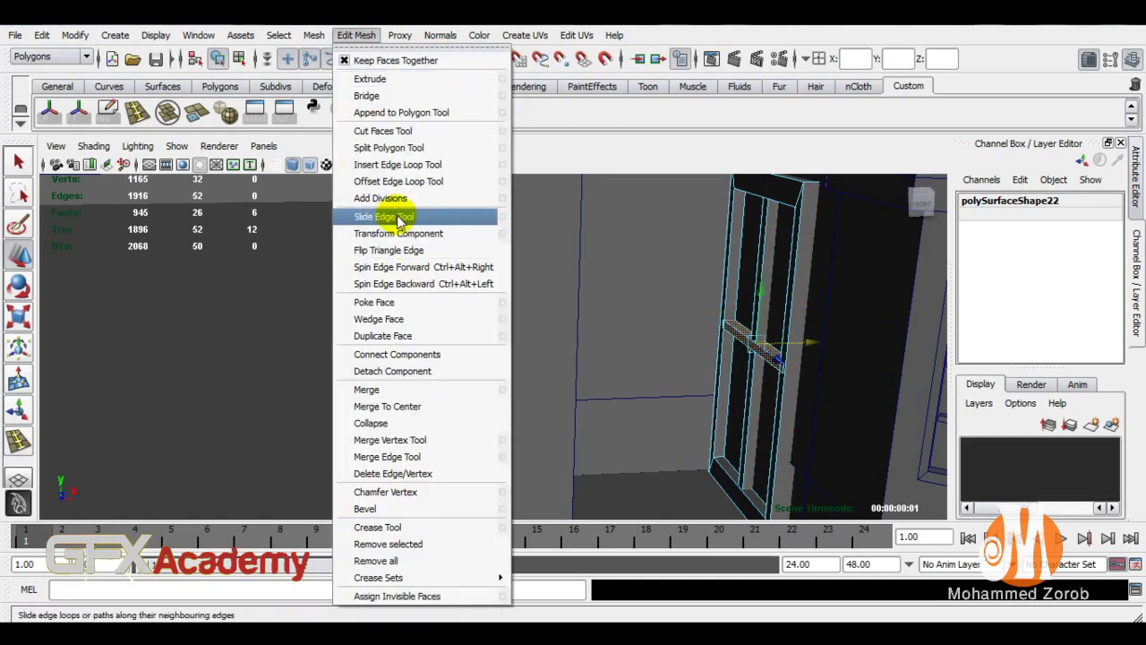
Duplicate the crossbar faces into a separate handle piece and select the door frame
{"action": "left_click", "coordinate": [382, 336]}
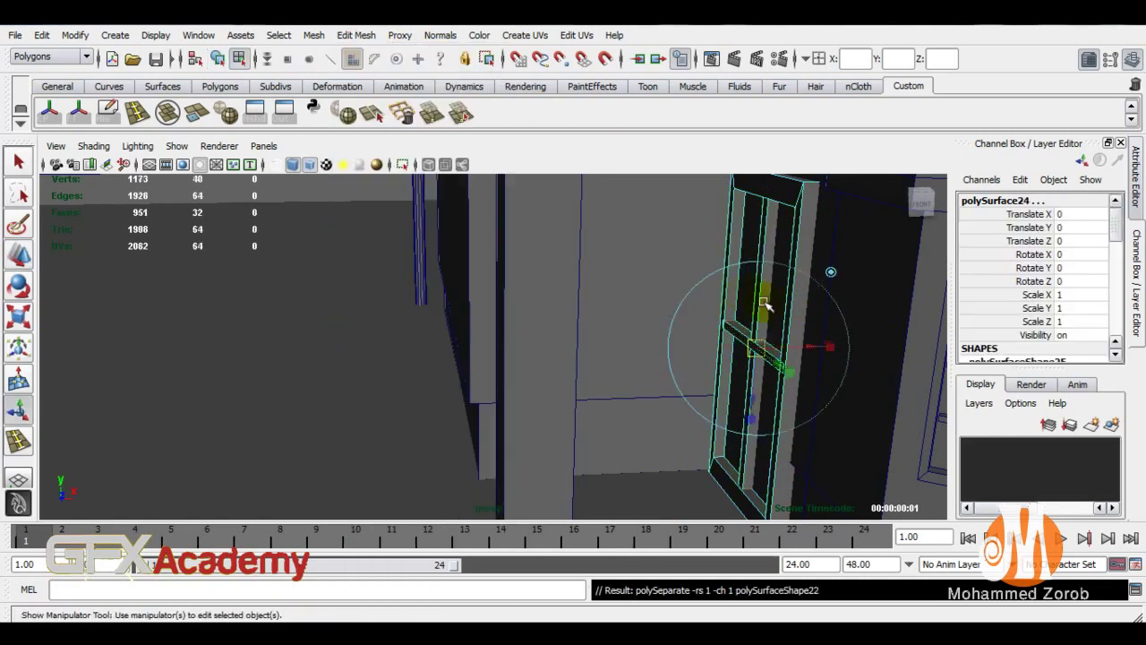
{"action": "left_click", "coordinate": [18, 255]}
{"action": "right_click_drag", "start_coordinate": [788, 266], "coordinate": [768, 350]}
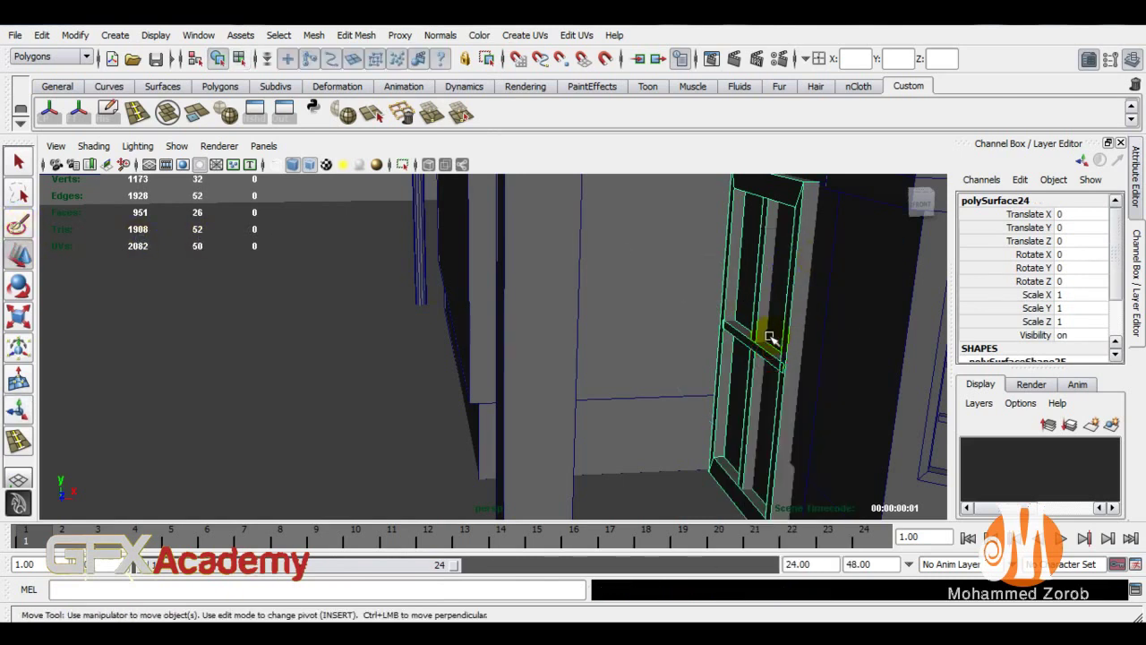
{"action": "left_click", "coordinate": [772, 341]}
{"action": "left_click", "coordinate": [783, 348]}
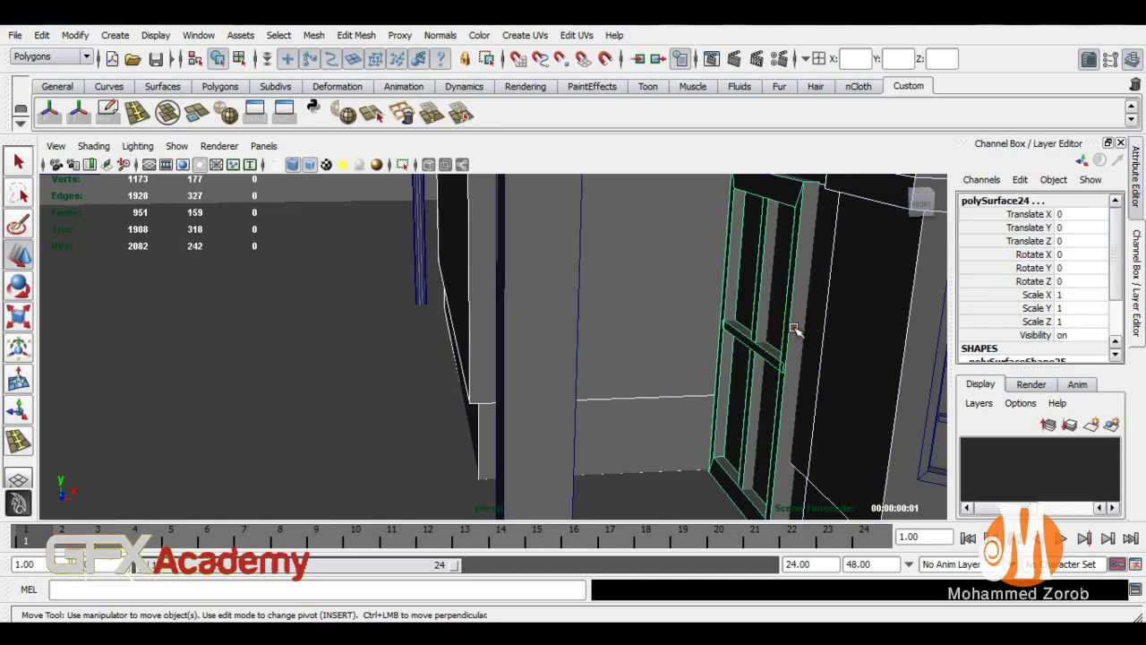
Push the door frame slightly back to Translate Z -0.18, away from the crossbar
{"action": "right_click_drag", "start_coordinate": [780, 350], "coordinate": [618, 309], "text": "alt"}
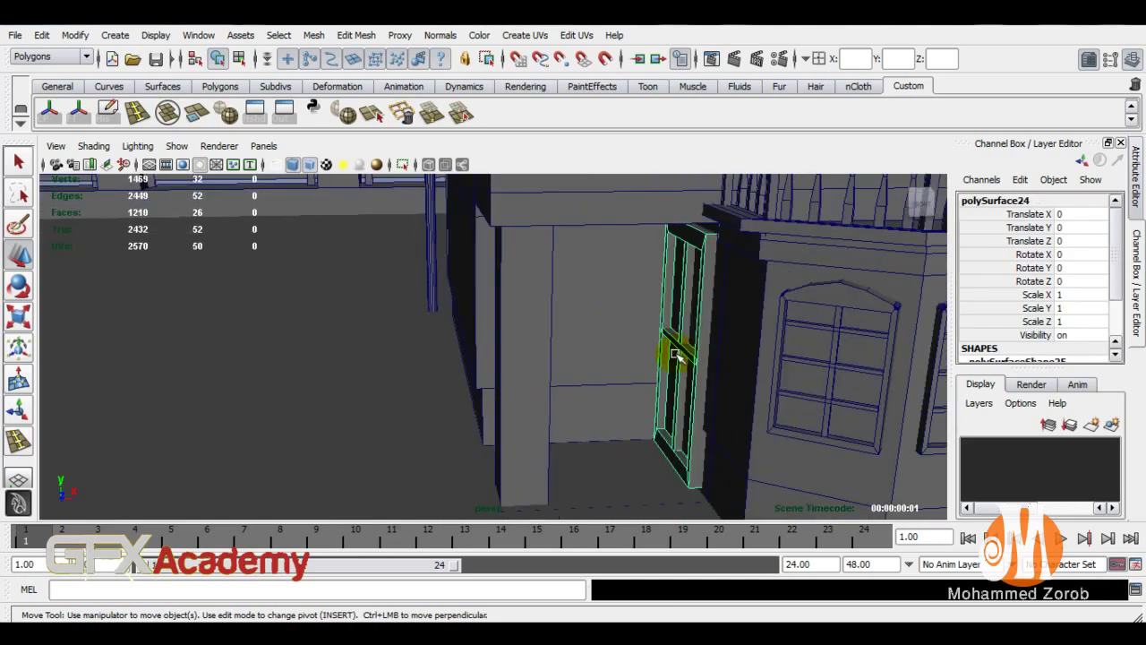
{"action": "right_click_drag", "start_coordinate": [676, 356], "coordinate": [587, 350], "text": "alt"}
{"action": "left_click", "coordinate": [50, 113]}
{"action": "key", "text": "f"}
{"action": "mouse_move", "coordinate": [873, 354]}
{"action": "left_mouse_down"}
{"action": "mouse_move", "coordinate": [898, 349]}
{"action": "mouse_move", "coordinate": [882, 364]}
{"action": "left_mouse_up"}
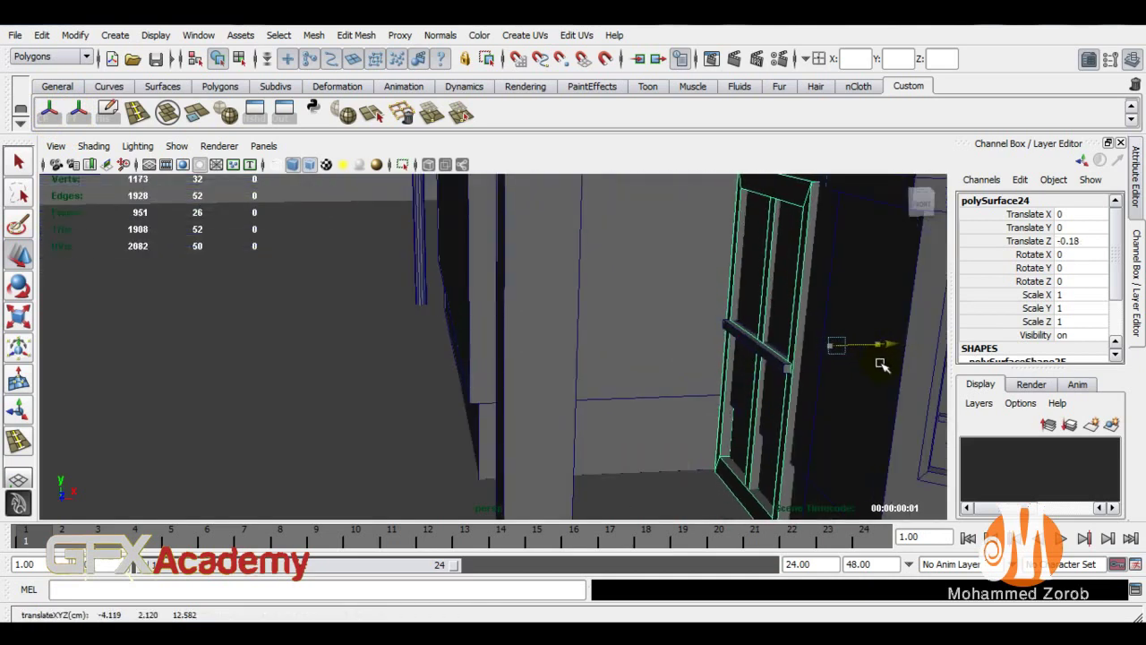
{"action": "left_click", "coordinate": [770, 363]}
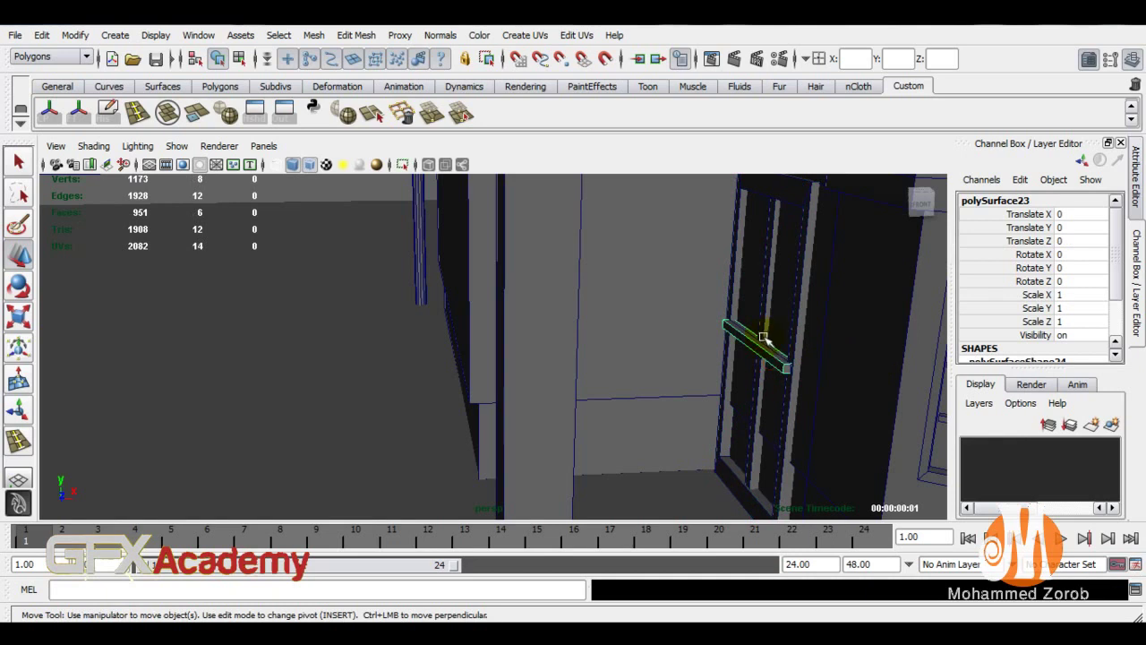
Lower the crossbar along the door and place a duplicate further down
{"action": "left_click", "coordinate": [49, 113]}
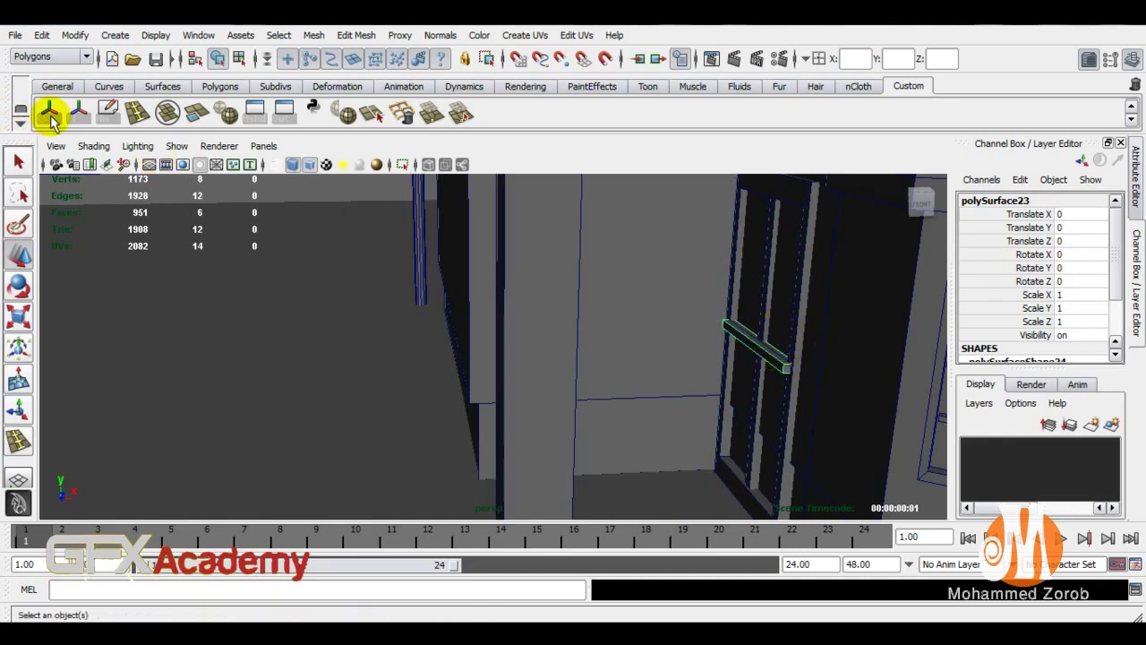
{"action": "left_click_drag", "start_coordinate": [759, 290], "coordinate": [811, 400]}
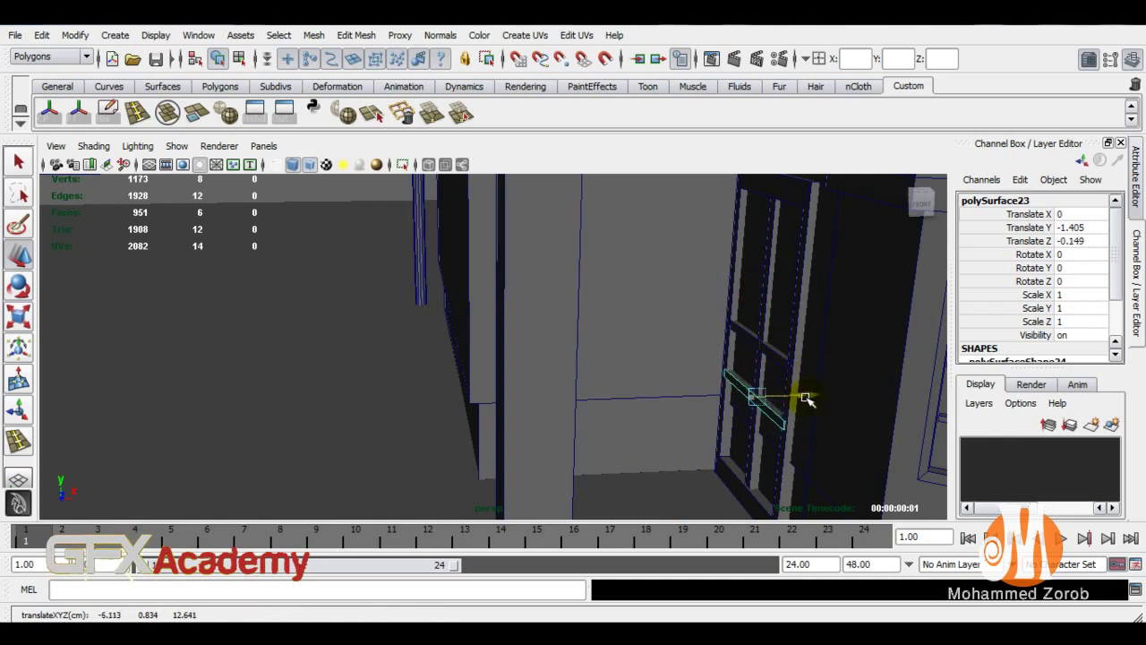
{"action": "key", "text": "ctrl+d"}
{"action": "left_click_drag", "start_coordinate": [761, 341], "coordinate": [768, 404]}
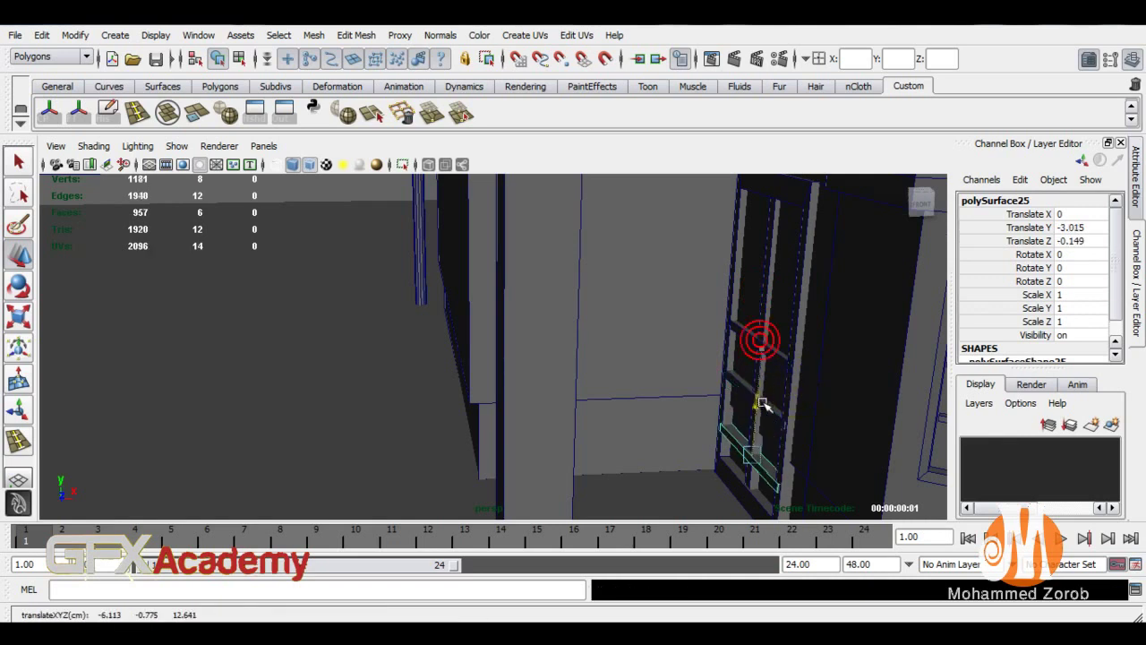
{"action": "left_click_drag", "start_coordinate": [822, 451], "coordinate": [816, 455]}
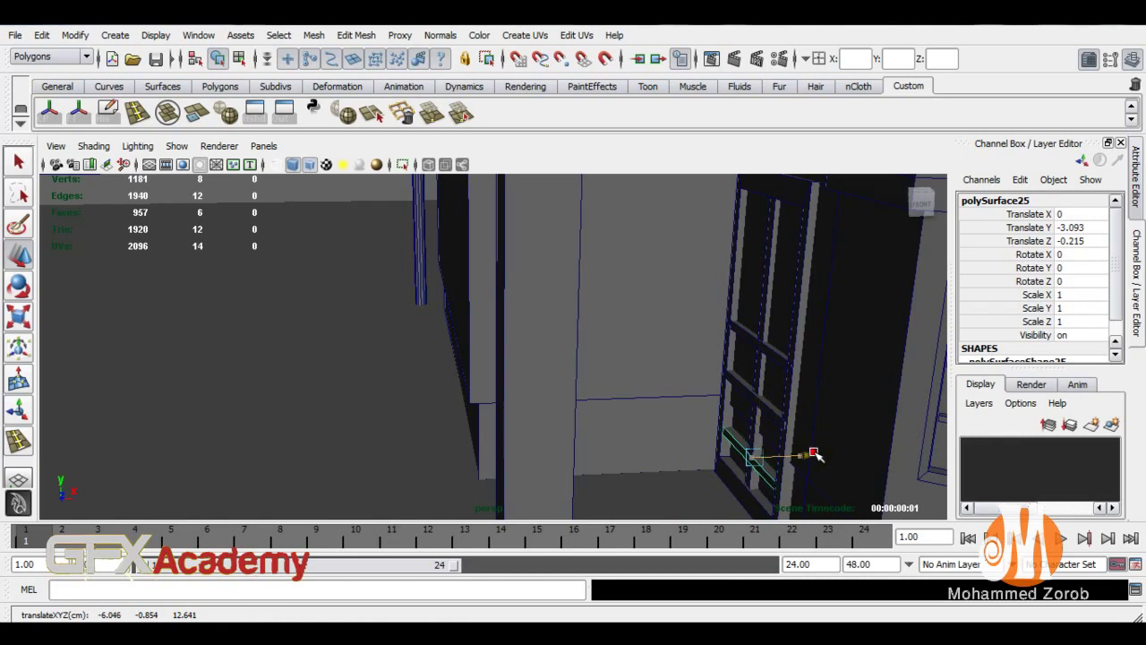
Duplicate the bar twice more, raising the copies up the door to Translate Y 2.273
{"action": "key", "text": "ctrl+d"}
{"action": "left_click_drag", "start_coordinate": [760, 404], "coordinate": [792, 261]}
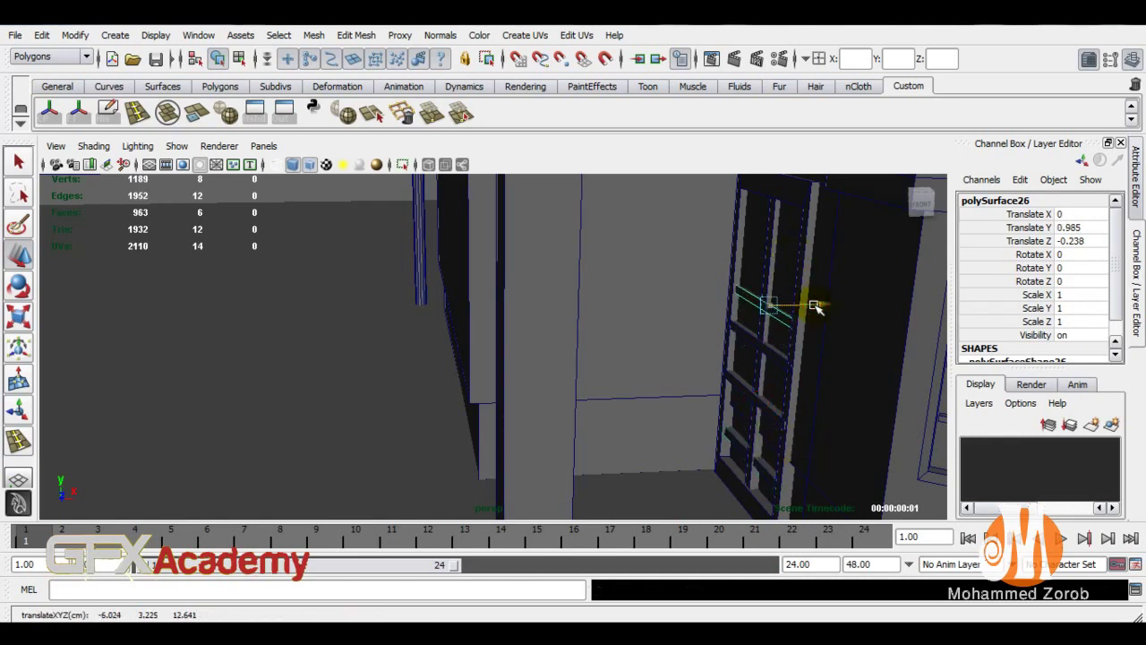
{"action": "key", "text": "ctrl+d"}
{"action": "mouse_move", "coordinate": [777, 232]}
{"action": "left_mouse_down"}
{"action": "mouse_move", "coordinate": [781, 199]}
{"action": "mouse_move", "coordinate": [780, 263]}
{"action": "left_mouse_up"}
{"action": "scroll", "coordinate": [762, 248], "scroll_direction": "down", "scroll_amount": 5}
{"action": "scroll", "coordinate": [759, 303], "scroll_direction": "down", "scroll_amount": 3}
{"action": "left_click_drag", "start_coordinate": [760, 303], "coordinate": [723, 332], "text": "alt"}
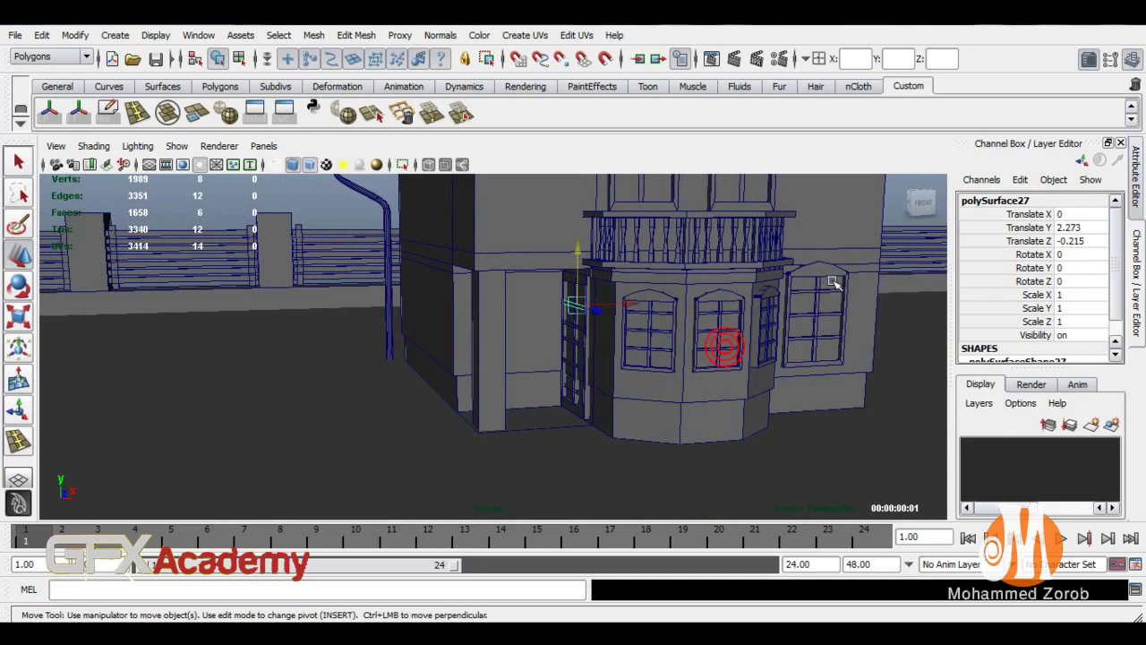
Duplicate the right-hand window, move it to the left wall and scale it down to 0.581
{"action": "left_click", "coordinate": [833, 282]}
{"action": "left_click", "coordinate": [831, 274]}
{"action": "key", "text": "ctrl+d"}
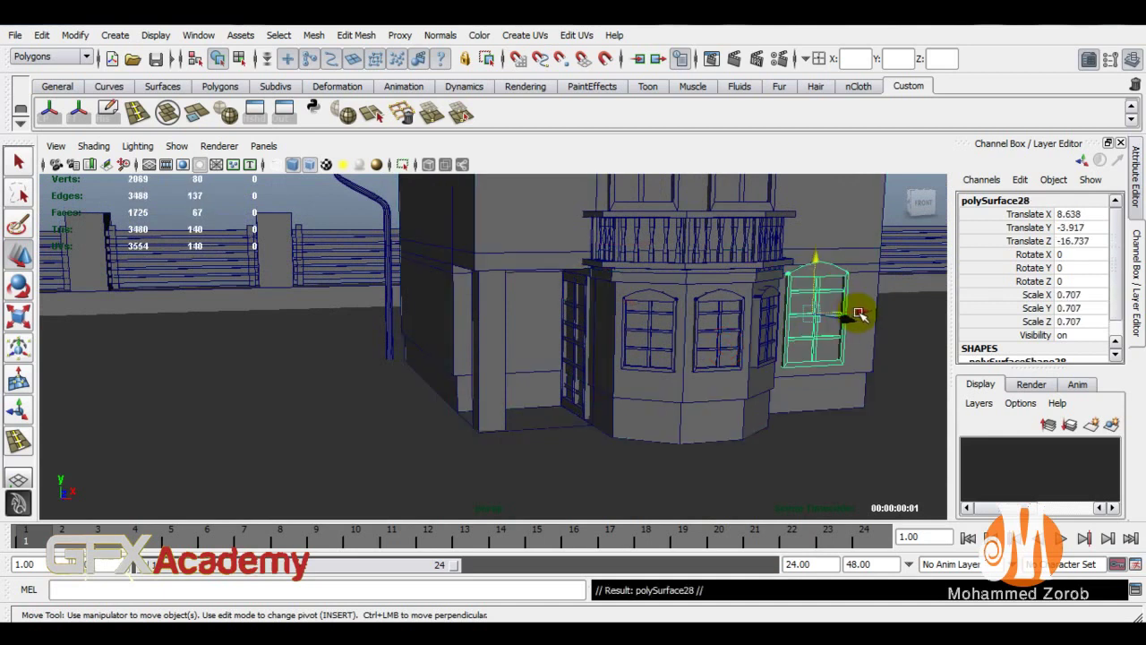
{"action": "middle_click_drag", "start_coordinate": [584, 339], "coordinate": [582, 333]}
{"action": "key", "text": "e"}
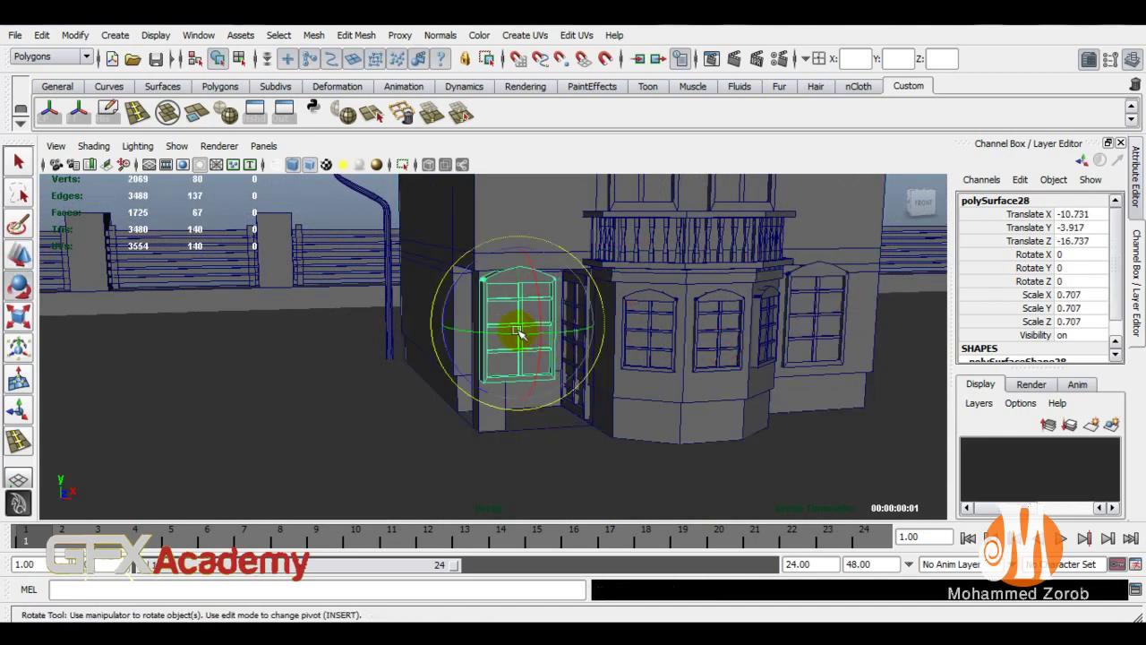
{"action": "key", "text": "r"}
{"action": "mouse_move", "coordinate": [516, 325]}
{"action": "left_mouse_down"}
{"action": "mouse_move", "coordinate": [498, 329]}
{"action": "mouse_move", "coordinate": [565, 352]}
{"action": "mouse_move", "coordinate": [435, 320]}
{"action": "left_mouse_up"}
{"action": "key", "text": "w"}
{"action": "right_click_drag", "start_coordinate": [435, 320], "coordinate": [361, 325], "text": "alt"}
Position the smaller window copy flush against the wall beside the door
{"action": "mouse_move", "coordinate": [361, 325]}
{"action": "left_mouse_down", "text": "alt"}
{"action": "mouse_move", "coordinate": [538, 349]}
{"action": "mouse_move", "coordinate": [528, 321]}
{"action": "left_mouse_up", "text": "alt"}
{"action": "key", "text": "e"}
{"action": "key", "text": "r"}
{"action": "key", "text": "w"}
{"action": "left_click_drag", "start_coordinate": [511, 255], "coordinate": [525, 276]}
{"action": "mouse_move", "coordinate": [584, 334]}
{"action": "left_mouse_down"}
{"action": "mouse_move", "coordinate": [678, 379]}
{"action": "mouse_move", "coordinate": [483, 327]}
{"action": "left_mouse_up"}
{"action": "left_click_drag", "start_coordinate": [415, 294], "coordinate": [394, 289]}
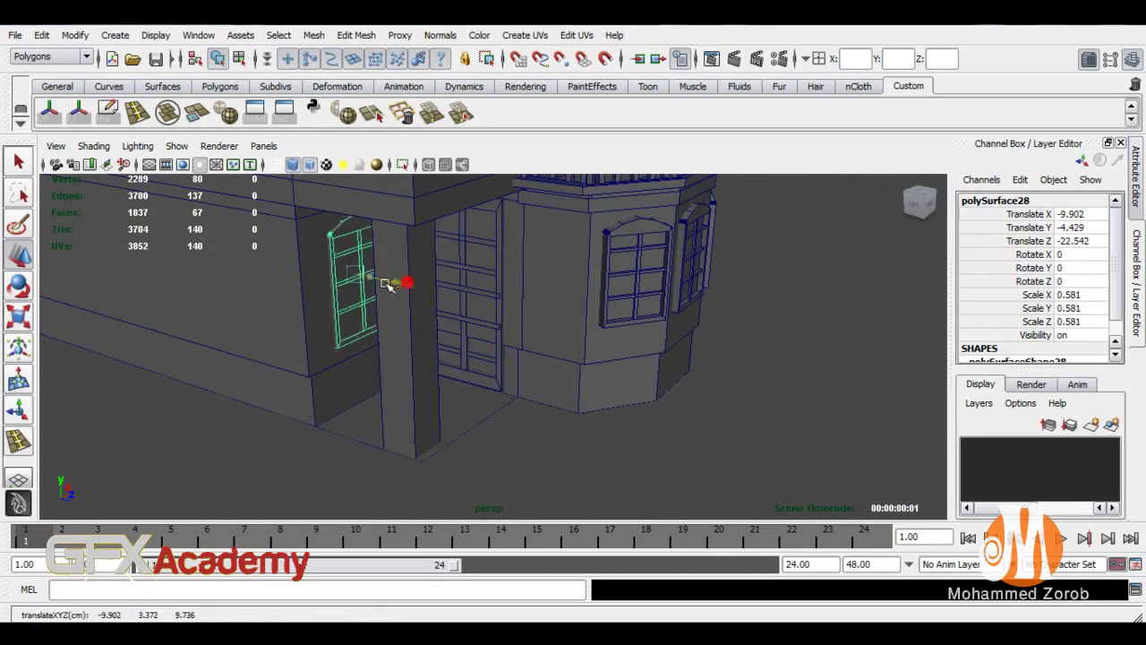
{"action": "right_click_drag", "start_coordinate": [416, 299], "coordinate": [346, 313], "text": "alt"}
{"action": "mouse_move", "coordinate": [346, 312]}
{"action": "left_mouse_down", "text": "alt"}
{"action": "mouse_move", "coordinate": [499, 328]}
{"action": "mouse_move", "coordinate": [647, 296]}
{"action": "mouse_move", "coordinate": [604, 300]}
{"action": "mouse_move", "coordinate": [609, 325]}
{"action": "left_mouse_up", "text": "alt"}
Create a new polygon cube and move it to the left of the house
{"action": "middle_click_drag", "start_coordinate": [609, 326], "coordinate": [633, 302], "text": "alt"}
{"action": "left_click", "coordinate": [548, 348]}
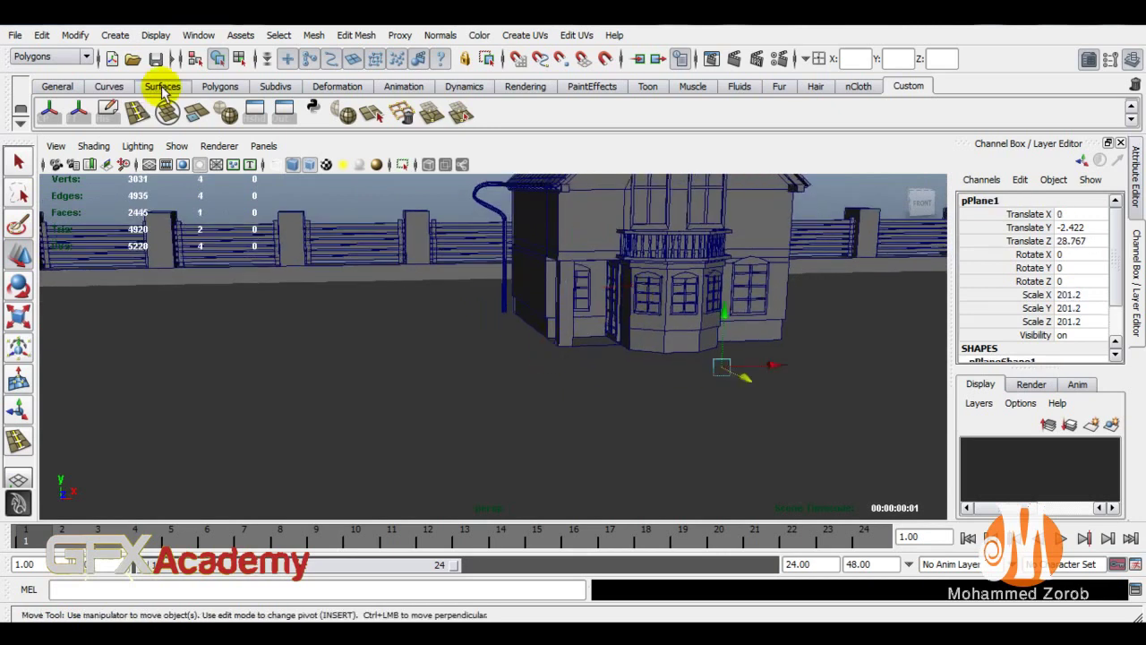
{"action": "left_click", "coordinate": [215, 85]}
{"action": "left_click", "coordinate": [79, 114]}
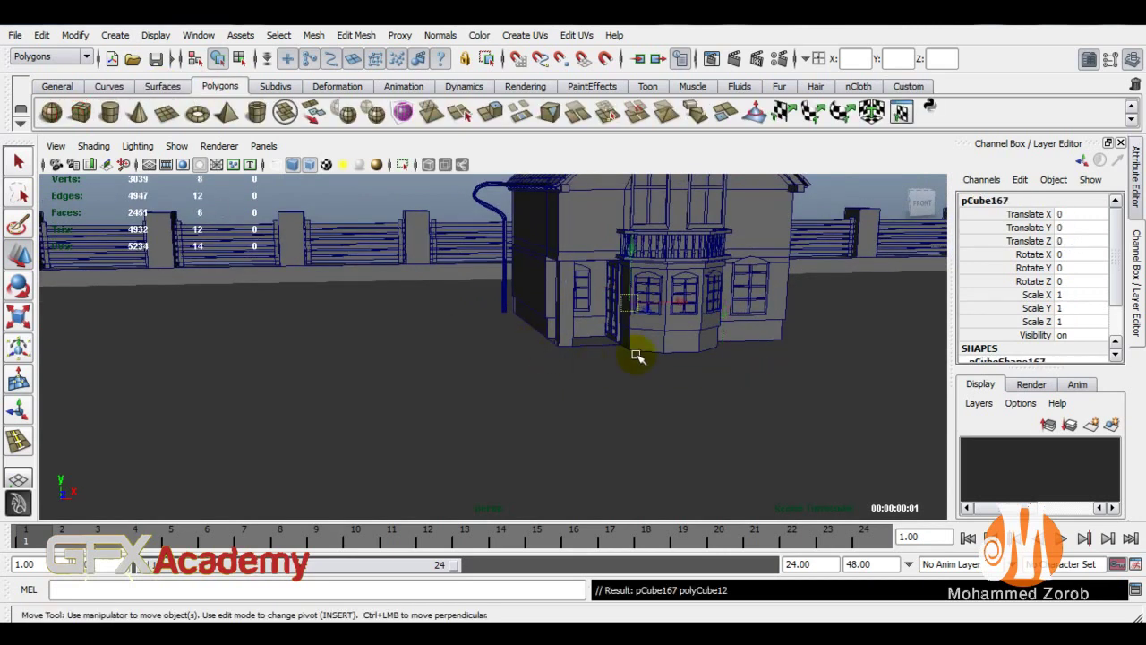
{"action": "mouse_move", "coordinate": [530, 326]}
{"action": "left_mouse_down"}
{"action": "mouse_move", "coordinate": [487, 340]}
{"action": "mouse_move", "coordinate": [404, 305]}
{"action": "mouse_move", "coordinate": [504, 365]}
{"action": "left_mouse_up"}
{"action": "scroll", "coordinate": [415, 358], "scroll_direction": "up", "scroll_amount": 3}
{"action": "scroll", "coordinate": [460, 341], "scroll_direction": "up", "scroll_amount": 3}
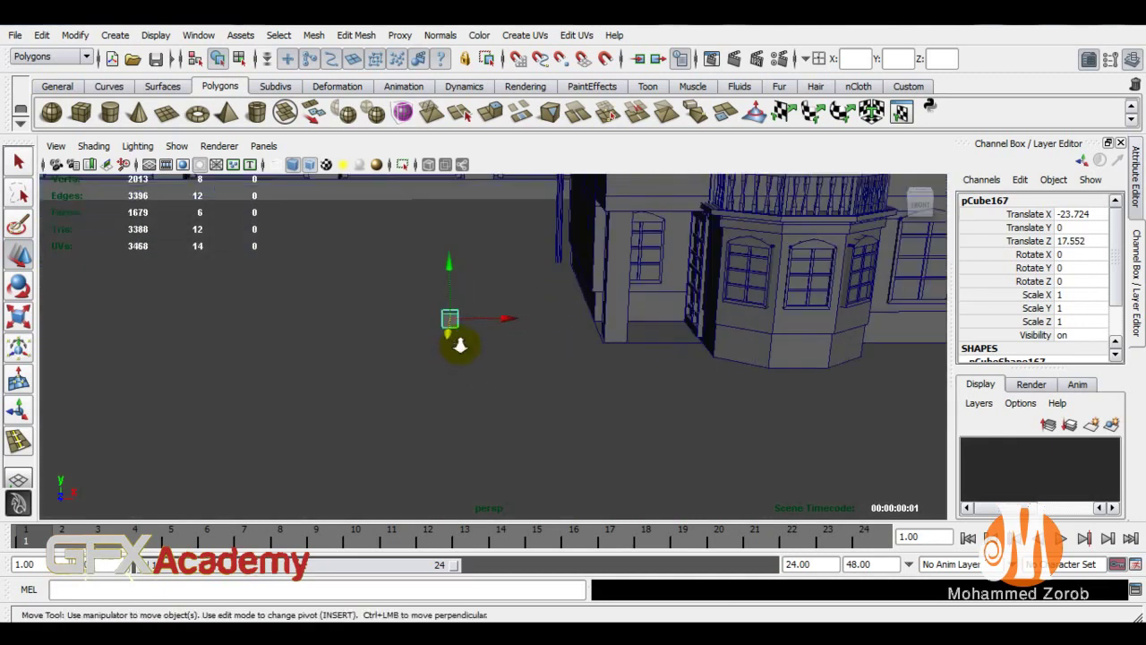
Scale the cube into a wide flat slab of 4.884 × 0.243 × 2.271
{"action": "key", "text": "e"}
{"action": "key", "text": "r"}
{"action": "left_click_drag", "start_coordinate": [473, 305], "coordinate": [586, 305]}
{"action": "mouse_move", "coordinate": [660, 323]}
{"action": "left_mouse_down", "text": "alt"}
{"action": "mouse_move", "coordinate": [543, 351]}
{"action": "mouse_move", "coordinate": [466, 350]}
{"action": "mouse_move", "coordinate": [594, 389]}
{"action": "mouse_move", "coordinate": [609, 408]}
{"action": "left_mouse_up", "text": "alt"}
{"action": "mouse_move", "coordinate": [426, 268]}
{"action": "left_mouse_down"}
{"action": "mouse_move", "coordinate": [423, 334]}
{"action": "mouse_move", "coordinate": [488, 377]}
{"action": "mouse_move", "coordinate": [327, 320]}
{"action": "mouse_move", "coordinate": [430, 332]}
{"action": "mouse_move", "coordinate": [494, 366]}
{"action": "left_mouse_up"}
{"action": "left_click", "coordinate": [485, 382]}
{"action": "key", "text": "ctrl+z"}
{"action": "middle_click_drag", "start_coordinate": [493, 366], "coordinate": [481, 358], "text": "alt"}
Duplicate the seat slab and scale the copy below the seat into a tall, narrow leg
{"action": "mouse_move", "coordinate": [481, 359]}
{"action": "left_mouse_down", "text": "alt"}
{"action": "mouse_move", "coordinate": [443, 348]}
{"action": "mouse_move", "coordinate": [435, 328]}
{"action": "mouse_move", "coordinate": [593, 332]}
{"action": "mouse_move", "coordinate": [506, 378]}
{"action": "mouse_move", "coordinate": [458, 335]}
{"action": "mouse_move", "coordinate": [436, 348]}
{"action": "mouse_move", "coordinate": [443, 361]}
{"action": "mouse_move", "coordinate": [504, 379]}
{"action": "mouse_move", "coordinate": [475, 376]}
{"action": "left_mouse_up", "text": "alt"}
{"action": "left_click", "coordinate": [513, 334]}
{"action": "key", "text": "ctrl+d"}
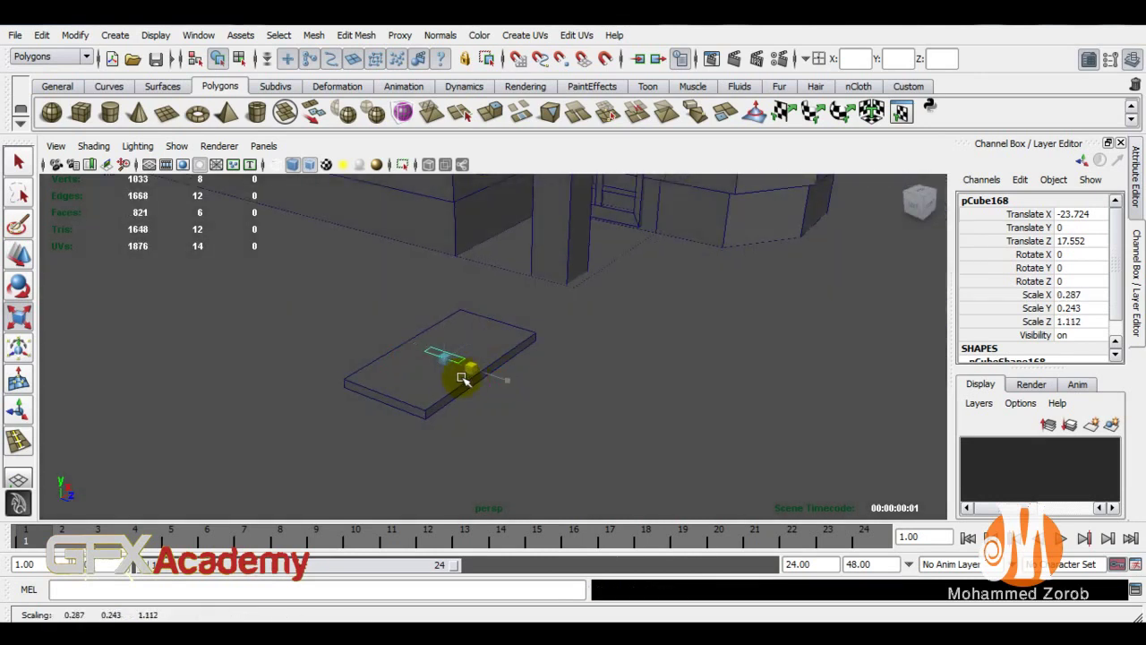
{"action": "key", "text": "w"}
{"action": "mouse_move", "coordinate": [437, 305]}
{"action": "left_mouse_down"}
{"action": "mouse_move", "coordinate": [439, 327]}
{"action": "mouse_move", "coordinate": [371, 353]}
{"action": "mouse_move", "coordinate": [430, 336]}
{"action": "mouse_move", "coordinate": [432, 270]}
{"action": "left_mouse_up"}
{"action": "key", "text": "r"}
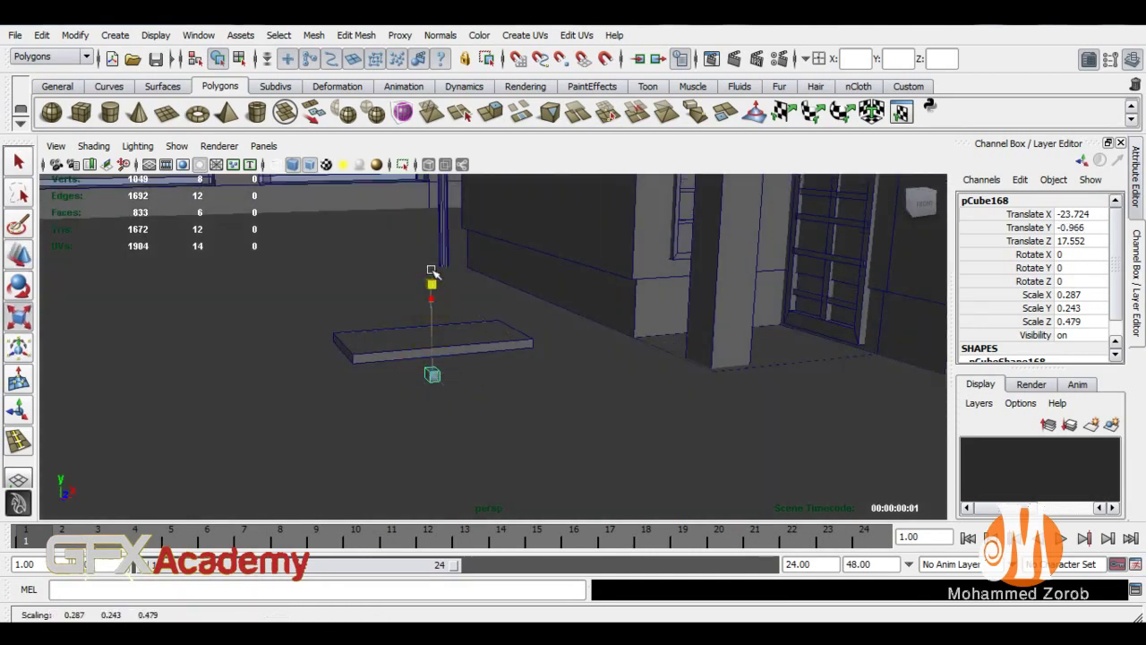
{"action": "left_click_drag", "start_coordinate": [436, 312], "coordinate": [432, 284]}
{"action": "mouse_move", "coordinate": [398, 370]}
{"action": "left_mouse_down", "text": "alt"}
{"action": "mouse_move", "coordinate": [504, 398]}
{"action": "mouse_move", "coordinate": [392, 409]}
{"action": "left_mouse_up", "text": "alt"}
Tilt and lengthen the leg, then copy it to the seat's other side and another corner
{"action": "key", "text": "e"}
{"action": "left_click_drag", "start_coordinate": [398, 309], "coordinate": [447, 271]}
{"action": "key", "text": "r"}
{"action": "key", "text": "w"}
{"action": "mouse_move", "coordinate": [409, 358]}
{"action": "left_mouse_down", "text": "alt"}
{"action": "mouse_move", "coordinate": [469, 337]}
{"action": "mouse_move", "coordinate": [488, 346]}
{"action": "mouse_move", "coordinate": [451, 316]}
{"action": "left_mouse_up", "text": "alt"}
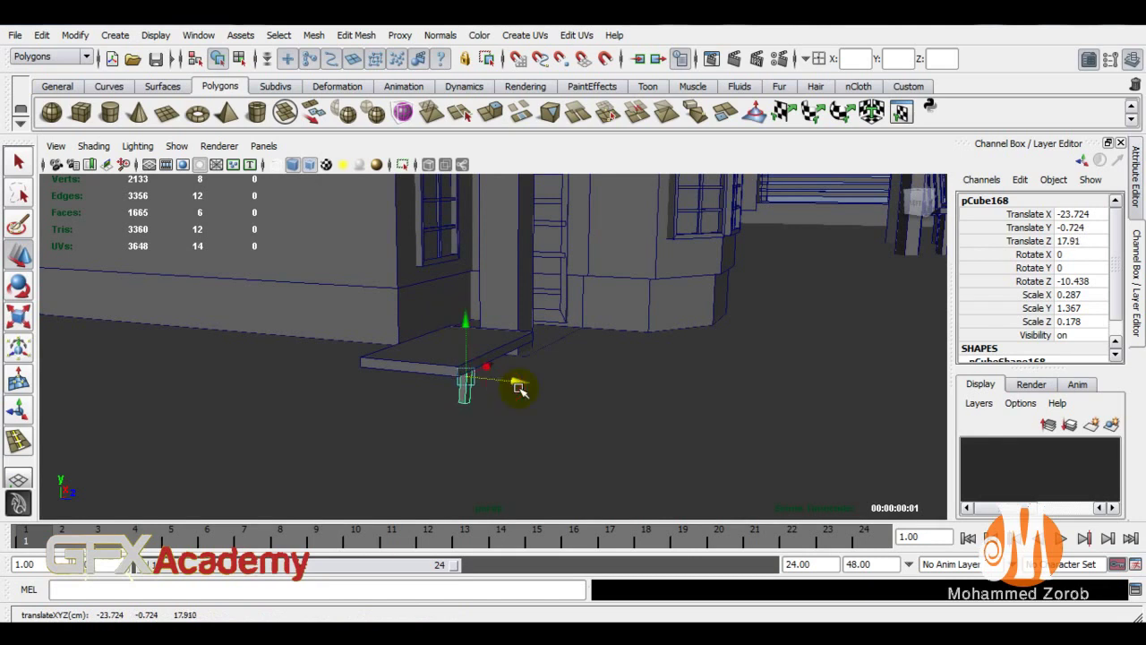
{"action": "key", "text": "ctrl+d"}
{"action": "mouse_move", "coordinate": [470, 379]}
{"action": "left_mouse_down"}
{"action": "mouse_move", "coordinate": [320, 378]}
{"action": "mouse_move", "coordinate": [436, 383]}
{"action": "mouse_move", "coordinate": [430, 370]}
{"action": "mouse_move", "coordinate": [555, 362]}
{"action": "left_mouse_up"}
{"action": "key", "text": "ctrl+d"}
Tilt leg pCube171 to Rotate Z 32.988 and lower it to Translate Y -1.926
{"action": "key", "text": "e"}
{"action": "key", "text": "r"}
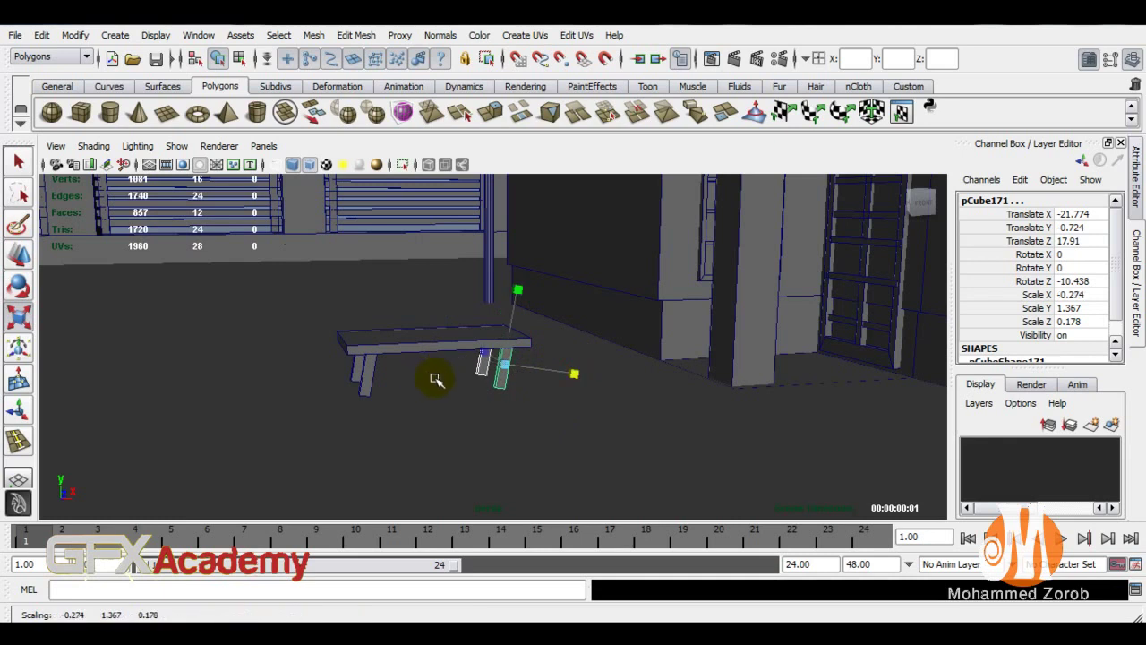
{"action": "key", "text": "e"}
{"action": "left_click_drag", "start_coordinate": [461, 308], "coordinate": [446, 332]}
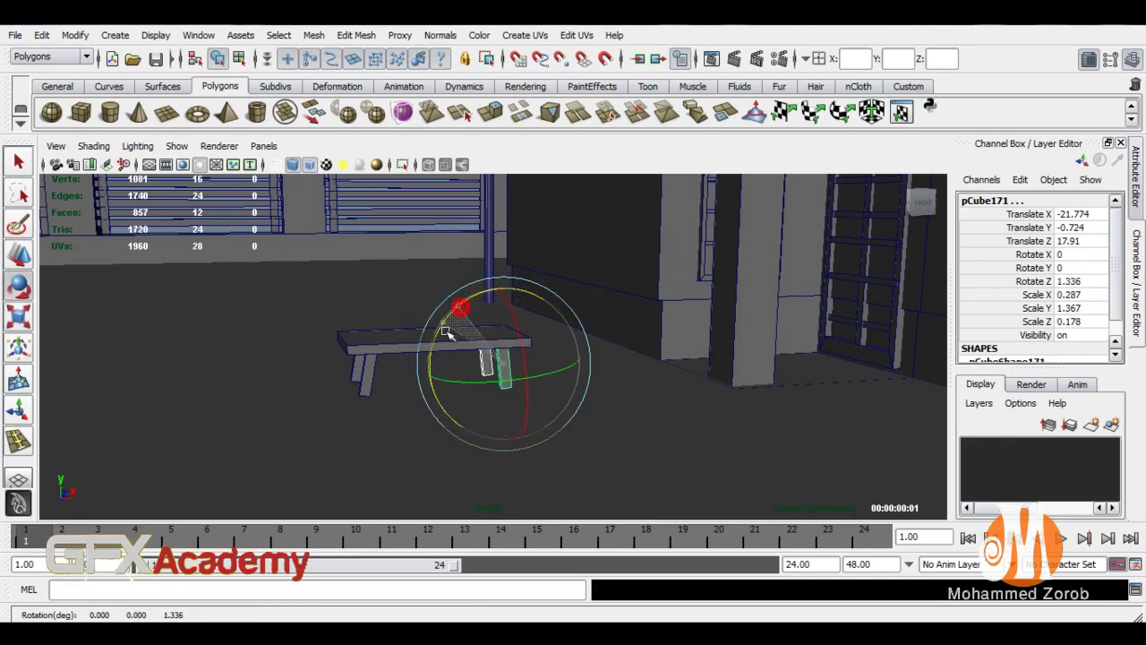
{"action": "key", "text": "w"}
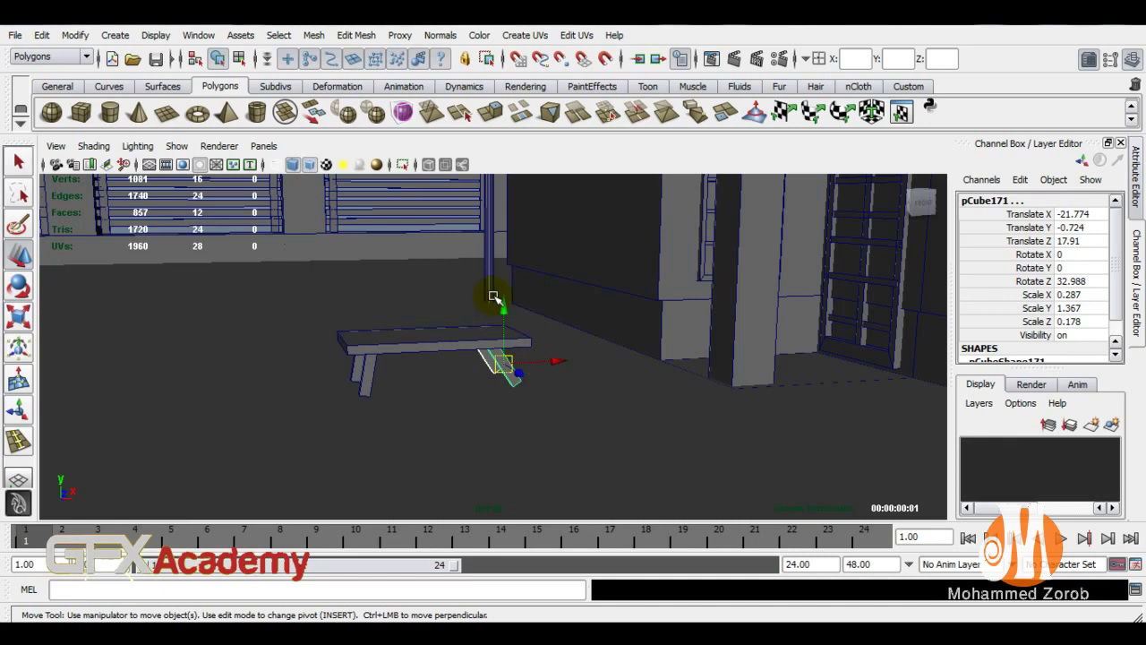
{"action": "left_click_drag", "start_coordinate": [352, 382], "coordinate": [403, 388], "text": "alt"}
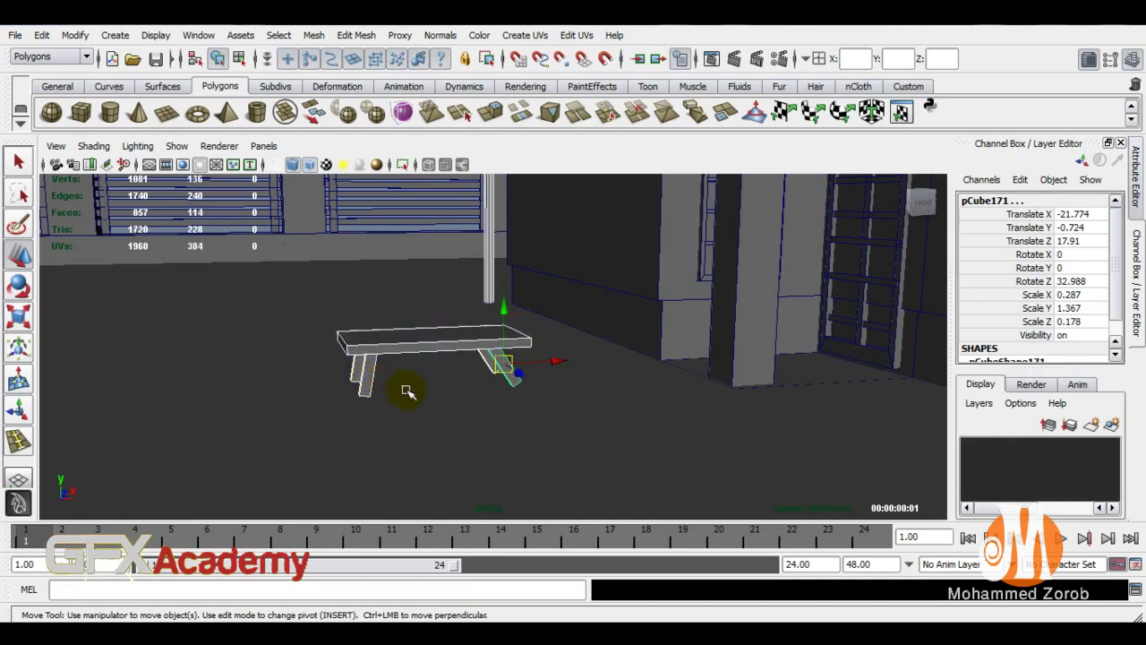
{"action": "left_click_drag", "start_coordinate": [500, 363], "coordinate": [448, 371], "text": "alt"}
{"action": "right_click_drag", "start_coordinate": [448, 371], "coordinate": [465, 359], "text": "alt"}
{"action": "left_click_drag", "start_coordinate": [496, 302], "coordinate": [503, 325]}
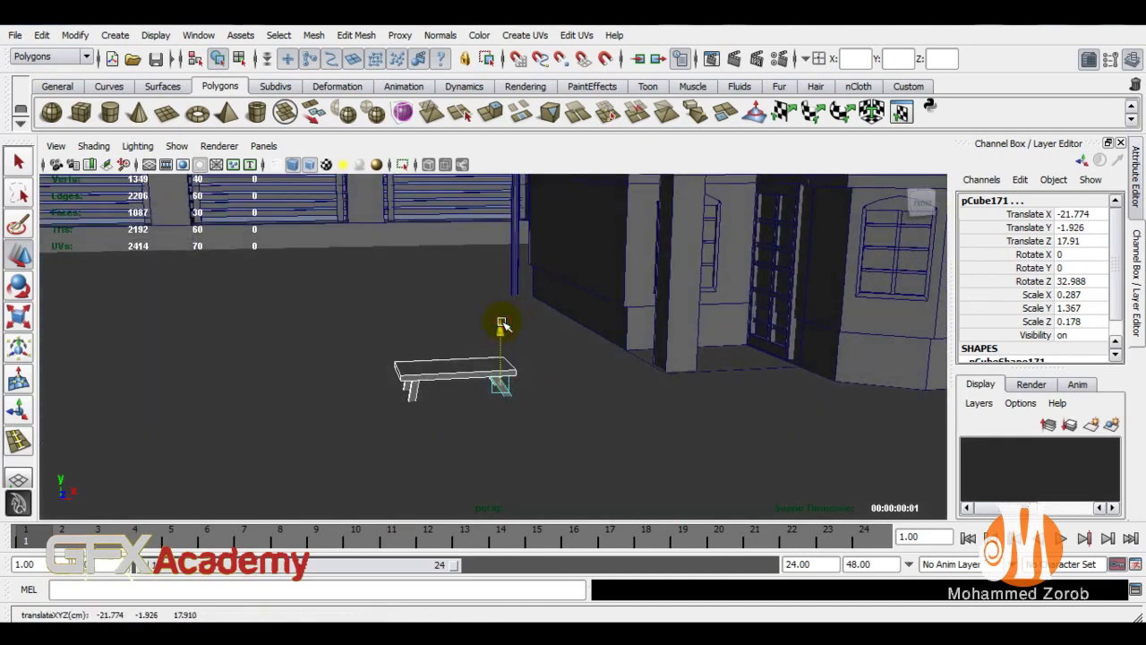
{"action": "scroll", "coordinate": [446, 347], "scroll_direction": "up", "scroll_amount": 2}
Copy the seat, shorten and tilt the copy, and slide it to the seat's end
{"action": "left_click", "coordinate": [457, 370]}
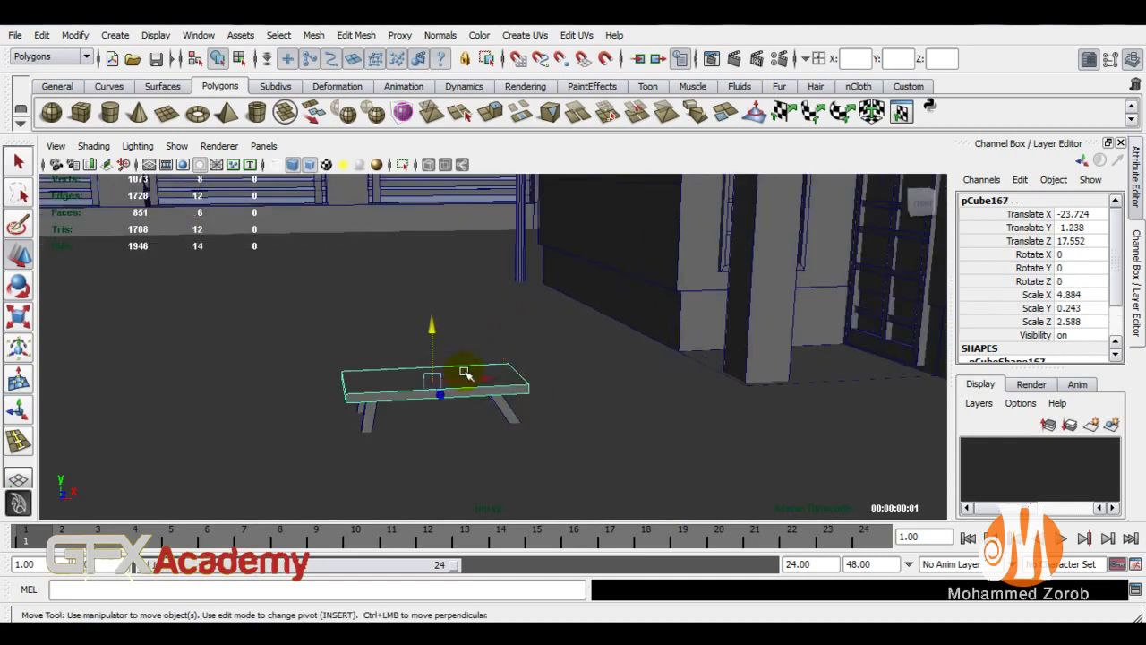
{"action": "key", "text": "r"}
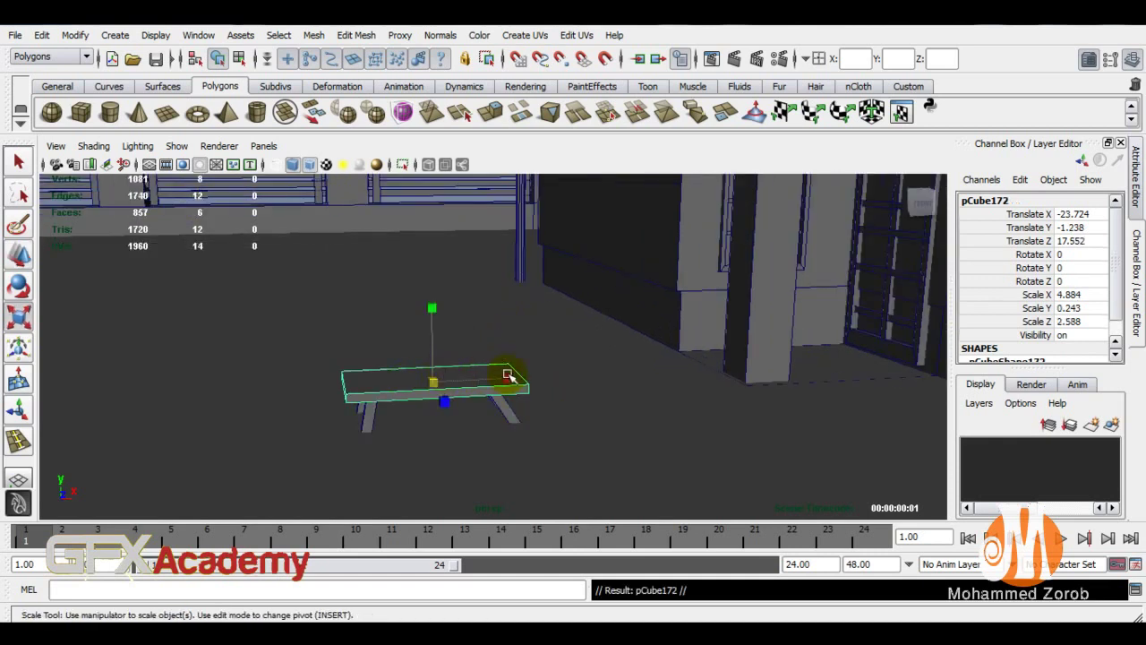
{"action": "left_click_drag", "start_coordinate": [508, 374], "coordinate": [480, 380]}
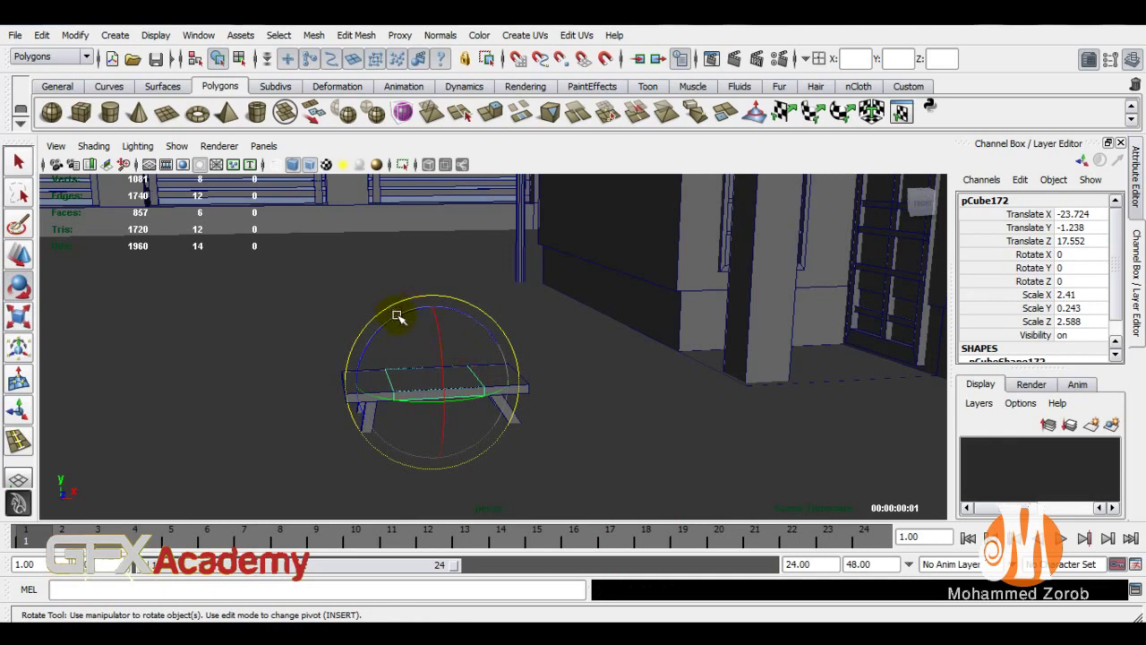
{"action": "left_click_drag", "start_coordinate": [397, 315], "coordinate": [358, 332]}
{"action": "key", "text": "w"}
{"action": "key", "text": "e"}
{"action": "left_click_drag", "start_coordinate": [434, 308], "coordinate": [408, 333]}
{"action": "key", "text": "r"}
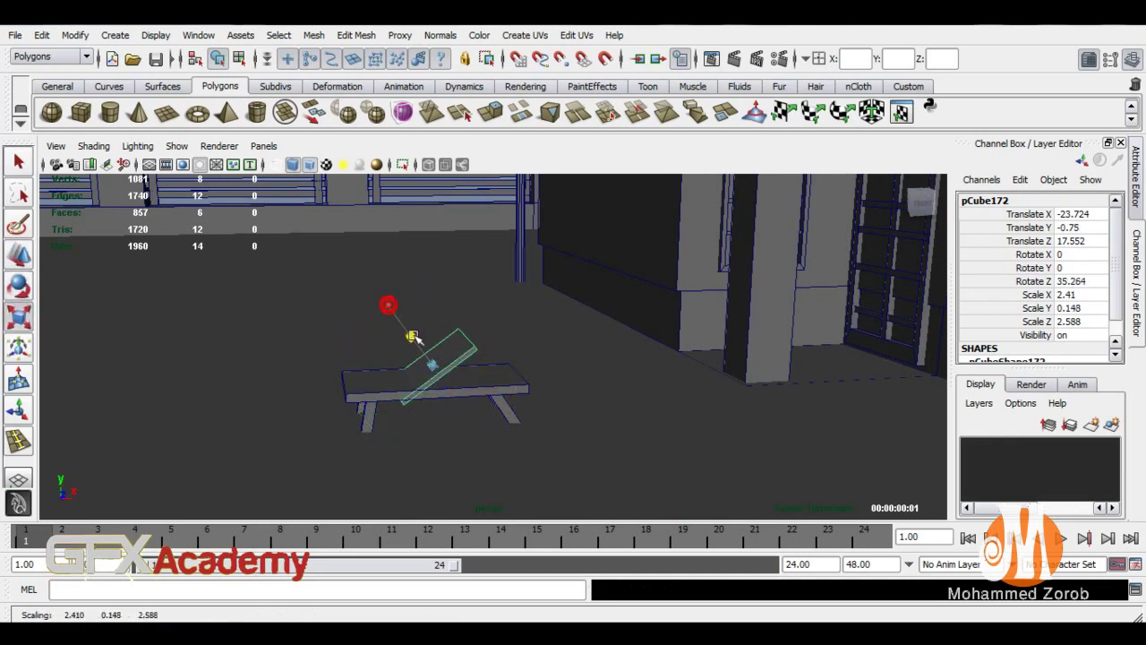
{"action": "key", "text": "w"}
{"action": "left_click_drag", "start_coordinate": [481, 365], "coordinate": [578, 361]}
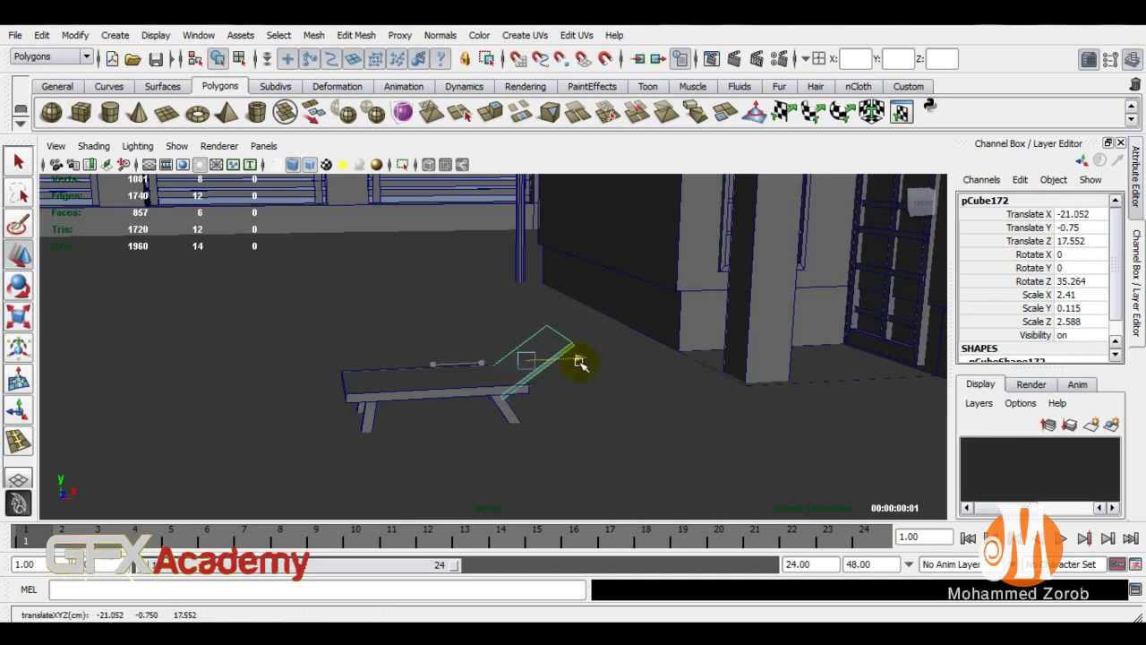
Steepen the backrest slat to Rotate Z 47.112, raise it onto the seat and narrow it
{"action": "key", "text": "e"}
{"action": "left_click_drag", "start_coordinate": [526, 302], "coordinate": [461, 319]}
{"action": "key", "text": "w"}
{"action": "left_click_drag", "start_coordinate": [525, 299], "coordinate": [523, 293]}
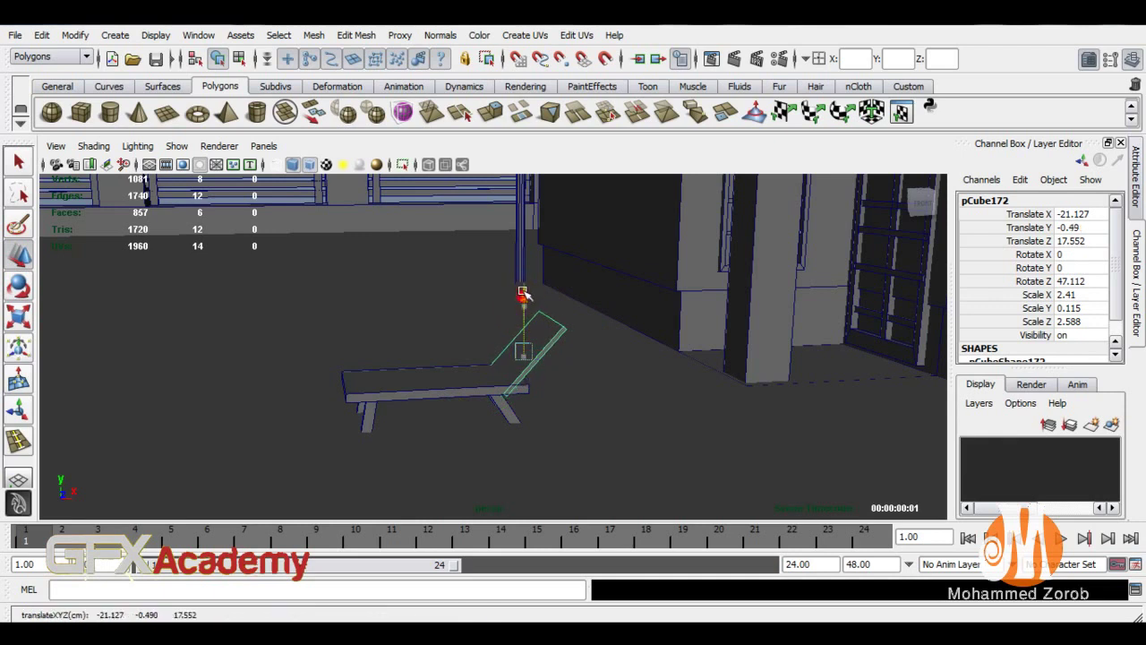
{"action": "key", "text": "f"}
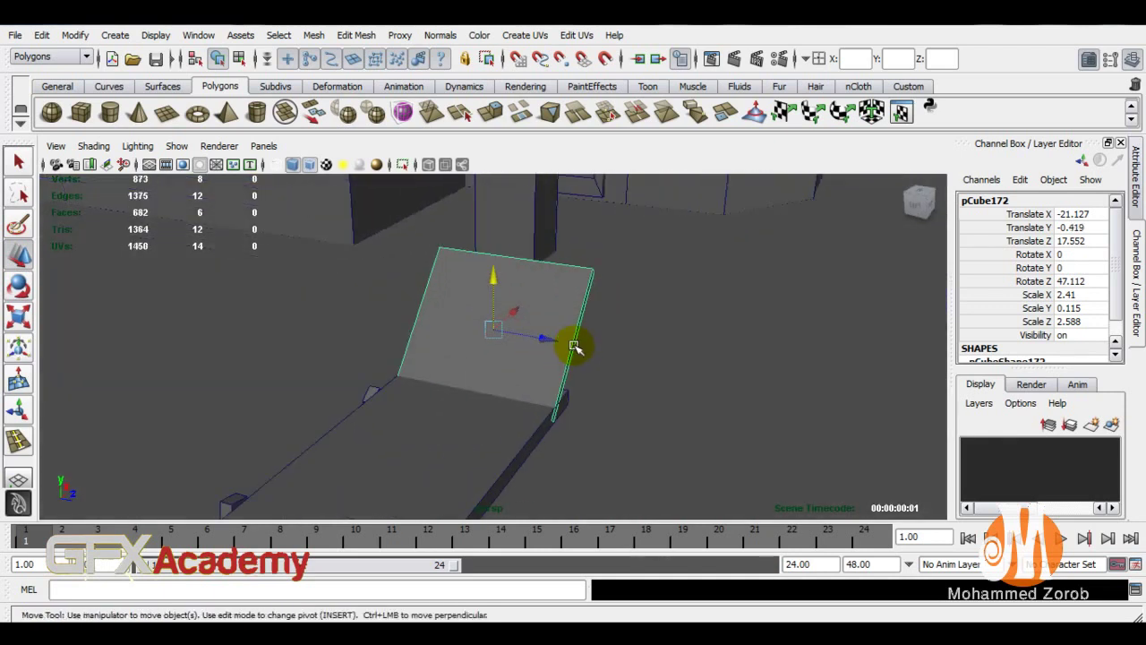
{"action": "mouse_move", "coordinate": [557, 343]}
{"action": "left_mouse_down"}
{"action": "mouse_move", "coordinate": [487, 340]}
{"action": "mouse_move", "coordinate": [549, 328]}
{"action": "mouse_move", "coordinate": [607, 357]}
{"action": "mouse_move", "coordinate": [558, 343]}
{"action": "left_mouse_up"}
{"action": "key", "text": "r"}
{"action": "key", "text": "w"}
{"action": "left_click", "coordinate": [529, 349]}
{"action": "mouse_move", "coordinate": [486, 366]}
{"action": "left_mouse_down", "text": "alt"}
{"action": "mouse_move", "coordinate": [444, 350]}
{"action": "mouse_move", "coordinate": [588, 371]}
{"action": "mouse_move", "coordinate": [586, 356]}
{"action": "mouse_move", "coordinate": [575, 359]}
{"action": "left_mouse_up", "text": "alt"}
{"action": "left_click", "coordinate": [582, 353]}
{"action": "left_click", "coordinate": [590, 356]}
Duplicate the backrest slat into more slats, then undo and redo deleting the extra plank
{"action": "key", "text": "ctrl+d"}
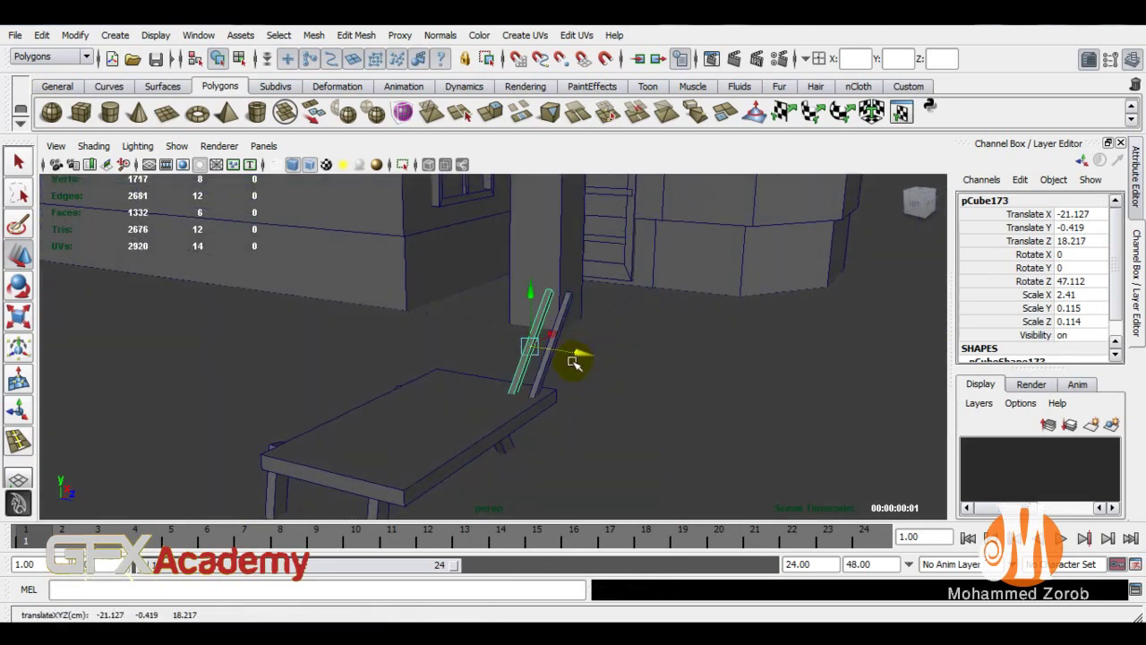
{"action": "key", "text": "shift+d"}
{"action": "key", "text": "shift+d"}
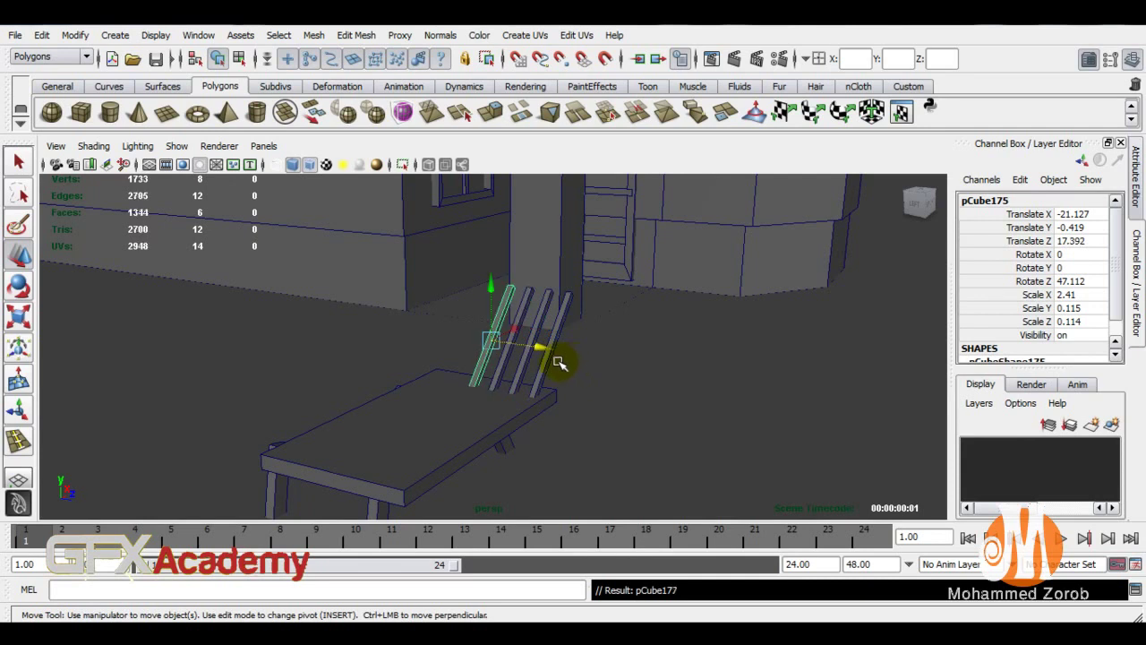
{"action": "key", "text": "shift+d"}
{"action": "key", "text": "shift+d"}
{"action": "key", "text": "shift+d"}
{"action": "key", "text": "shift+d"}
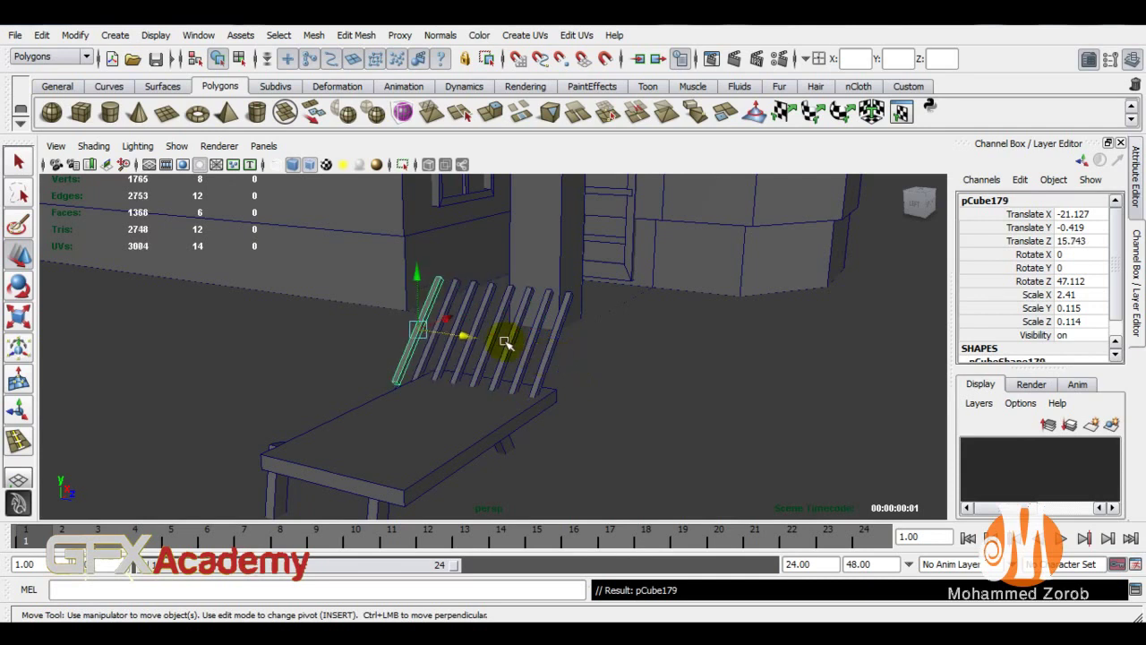
{"action": "left_click", "coordinate": [506, 343]}
{"action": "left_click", "coordinate": [445, 304]}
{"action": "left_click", "coordinate": [543, 316]}
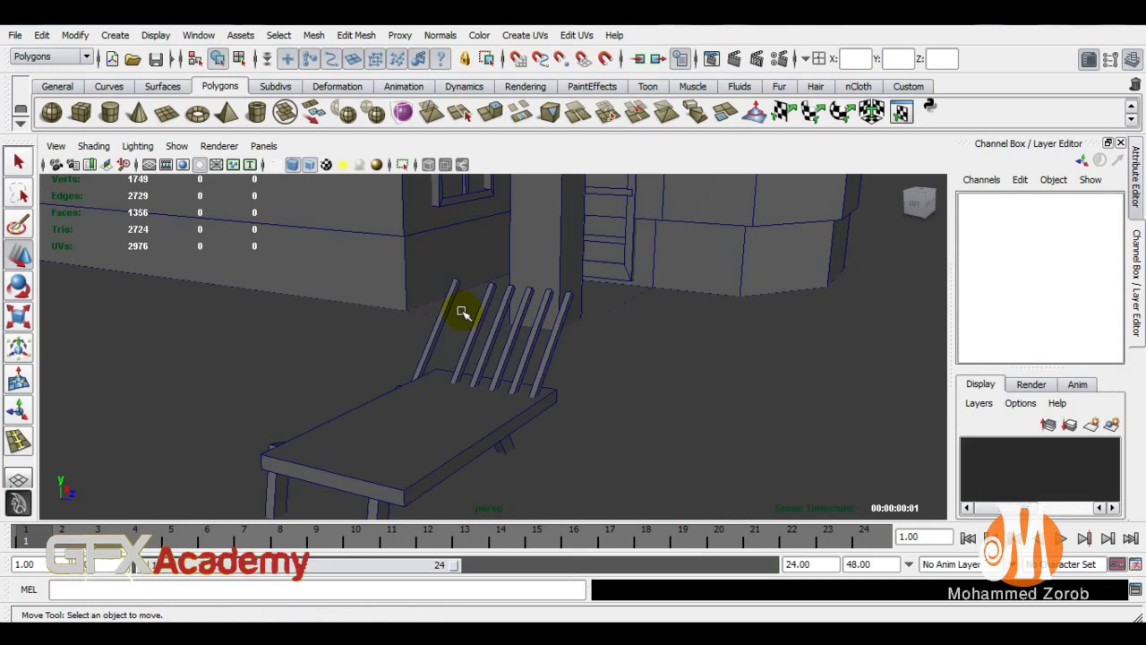
{"action": "key", "text": "ctrl+z"}
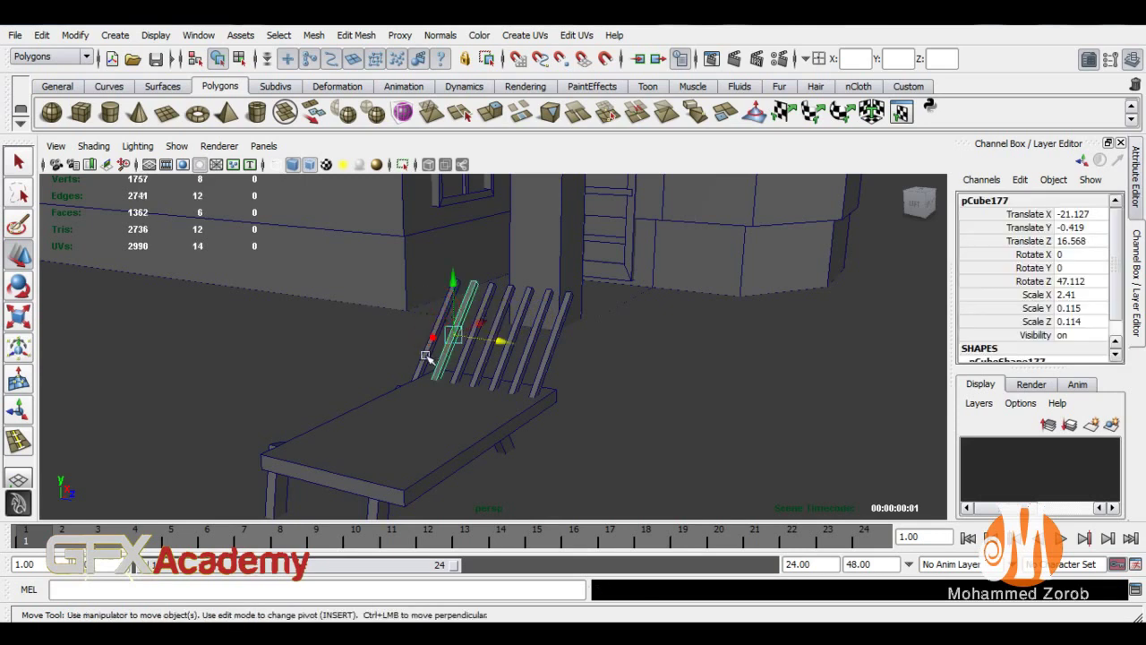
{"action": "key", "text": "Delete"}
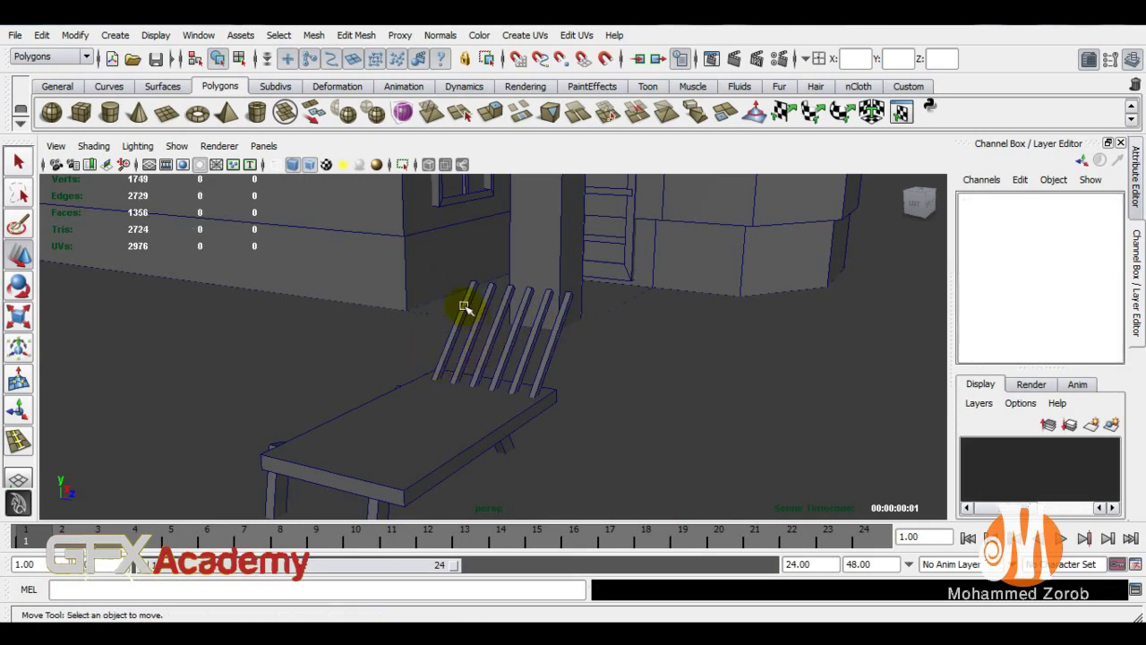
Scale one plank into a flat crossbar (0.297 × 0.115 × 2.143) and raise it across the slats
{"action": "left_click", "coordinate": [466, 308]}
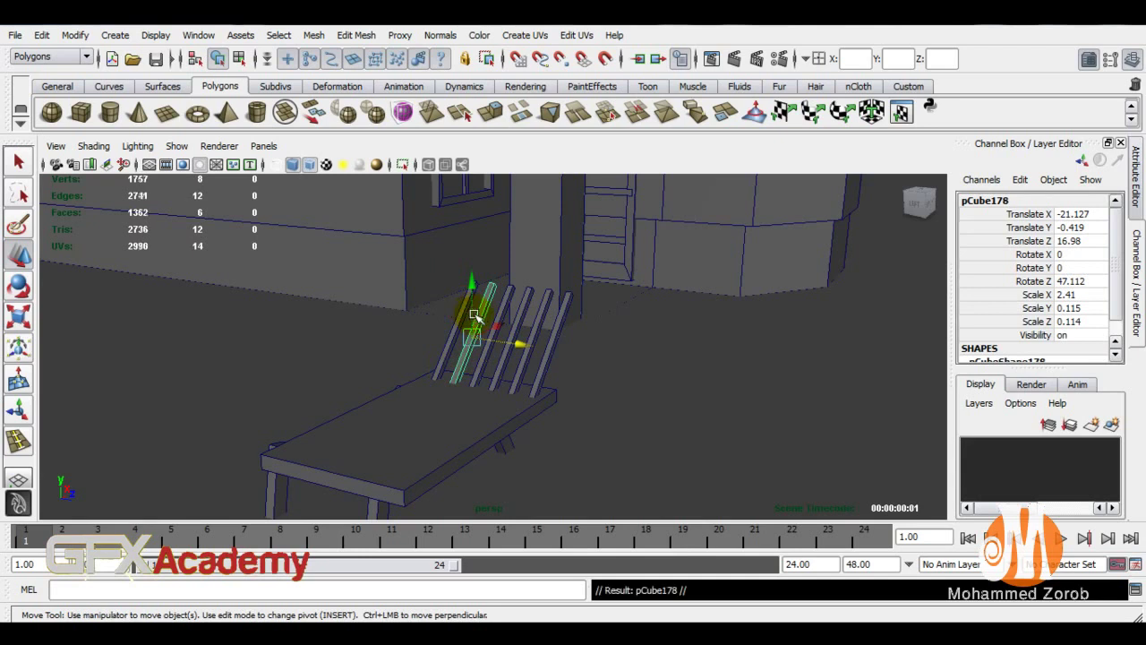
{"action": "key", "text": "r"}
{"action": "middle_click_drag", "start_coordinate": [537, 348], "coordinate": [834, 417]}
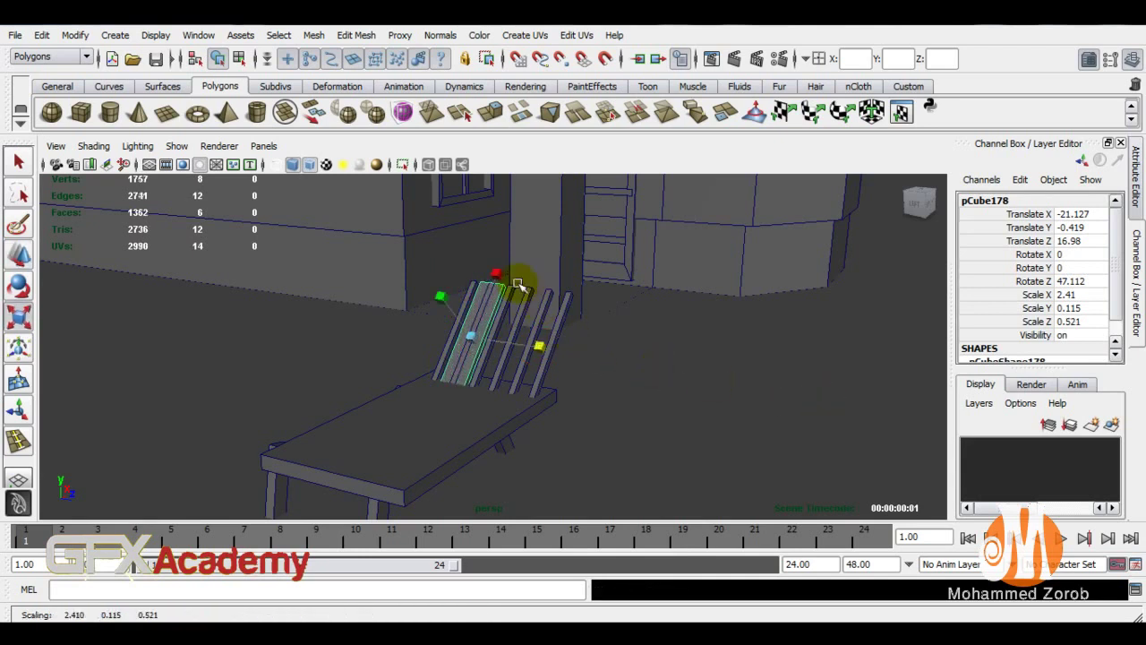
{"action": "left_click_drag", "start_coordinate": [495, 275], "coordinate": [475, 331]}
{"action": "left_click_drag", "start_coordinate": [540, 348], "coordinate": [793, 397]}
{"action": "key", "text": "w"}
{"action": "left_click_drag", "start_coordinate": [524, 336], "coordinate": [560, 354]}
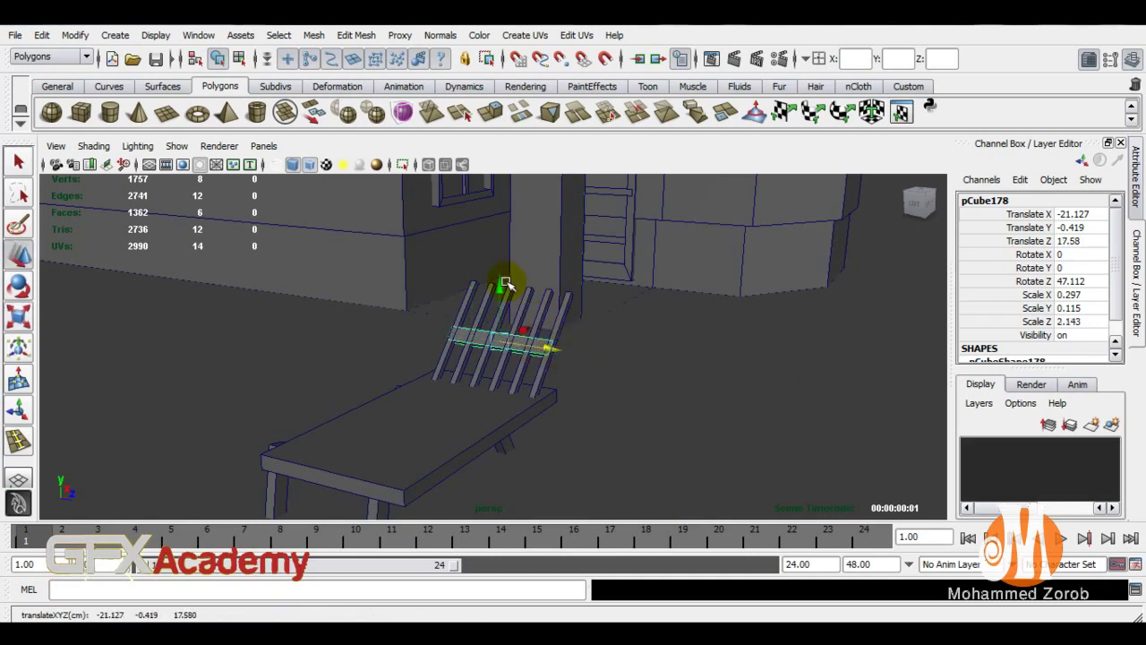
{"action": "mouse_move", "coordinate": [499, 289]}
{"action": "left_mouse_down"}
{"action": "mouse_move", "coordinate": [499, 256]}
{"action": "mouse_move", "coordinate": [409, 310]}
{"action": "mouse_move", "coordinate": [392, 289]}
{"action": "left_mouse_up"}
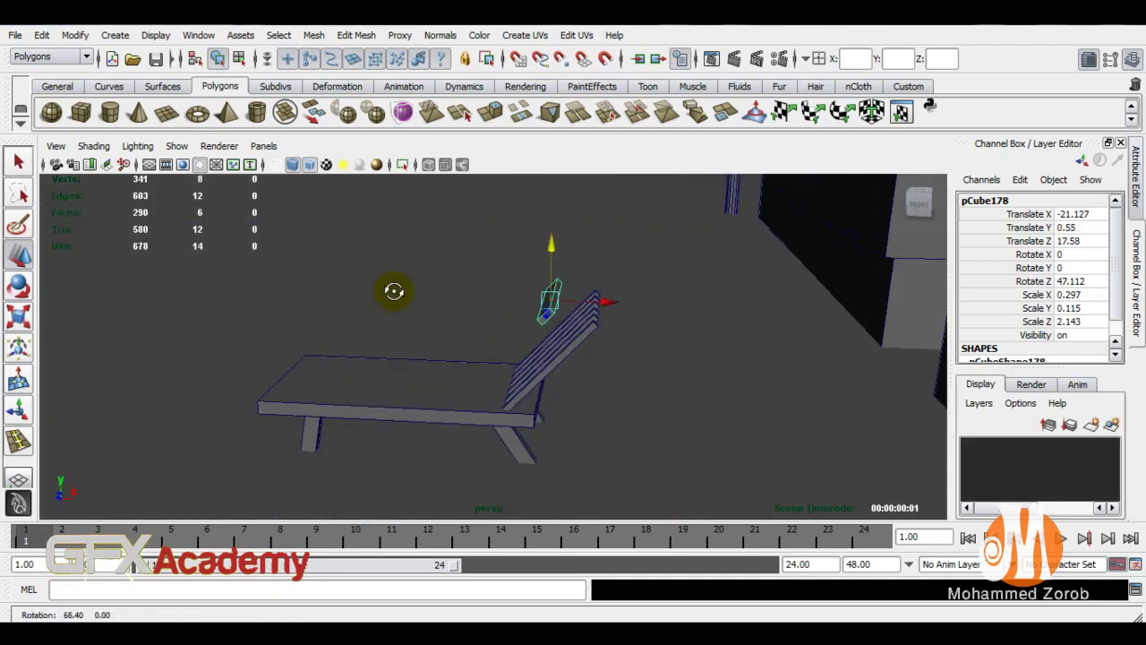
Move the crossbar over the slat tops and scale it to 0.469 × 0.115 × 2.265
{"action": "left_click_drag", "start_coordinate": [605, 305], "coordinate": [655, 323]}
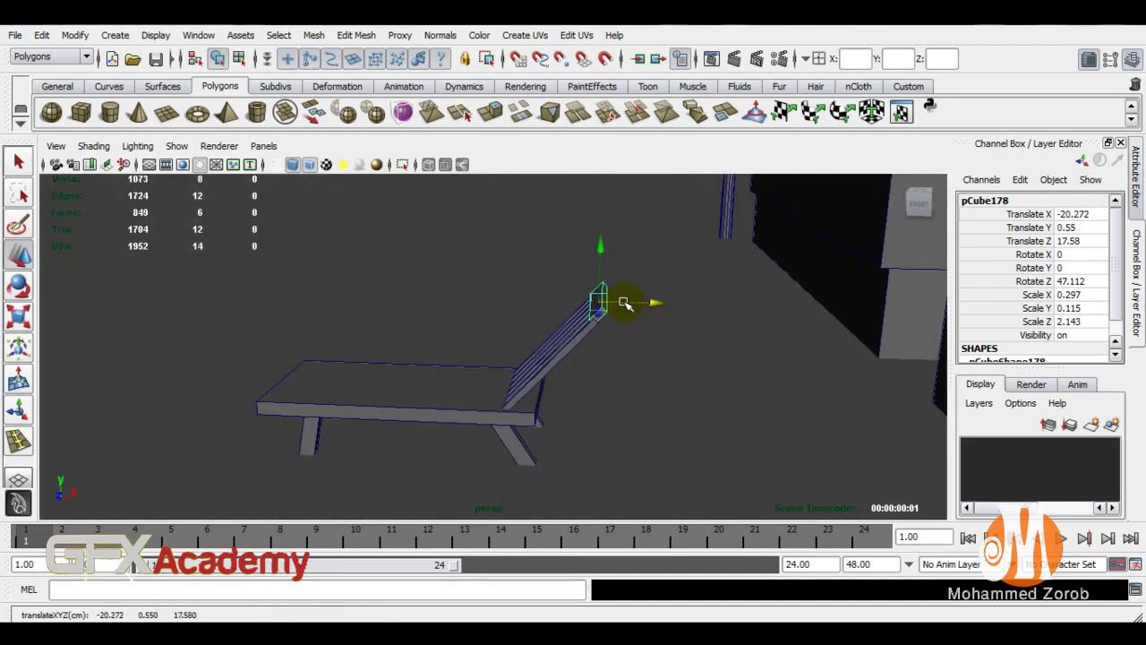
{"action": "mouse_move", "coordinate": [654, 309]}
{"action": "left_mouse_down"}
{"action": "mouse_move", "coordinate": [655, 335]}
{"action": "mouse_move", "coordinate": [768, 340]}
{"action": "left_mouse_up"}
{"action": "left_click_drag", "start_coordinate": [506, 242], "coordinate": [506, 237]}
{"action": "key", "text": "e"}
{"action": "key", "text": "r"}
{"action": "left_click_drag", "start_coordinate": [573, 294], "coordinate": [581, 299]}
{"action": "left_click_drag", "start_coordinate": [528, 231], "coordinate": [537, 179]}
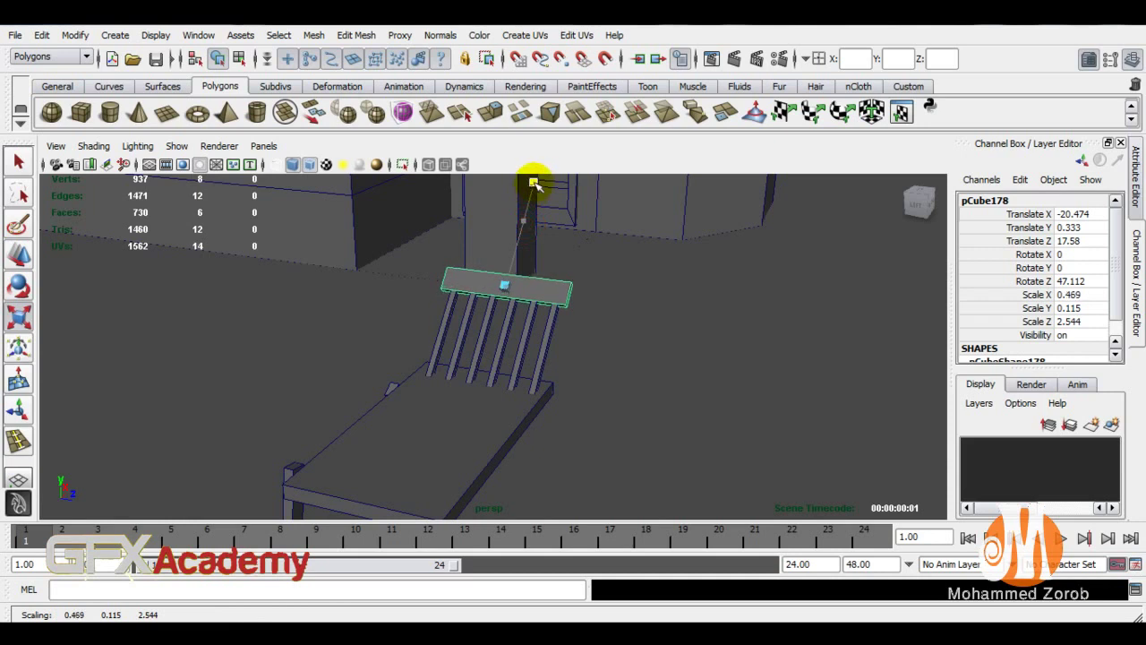
{"action": "key", "text": "w"}
{"action": "key", "text": "r"}
{"action": "left_click_drag", "start_coordinate": [577, 299], "coordinate": [571, 297]}
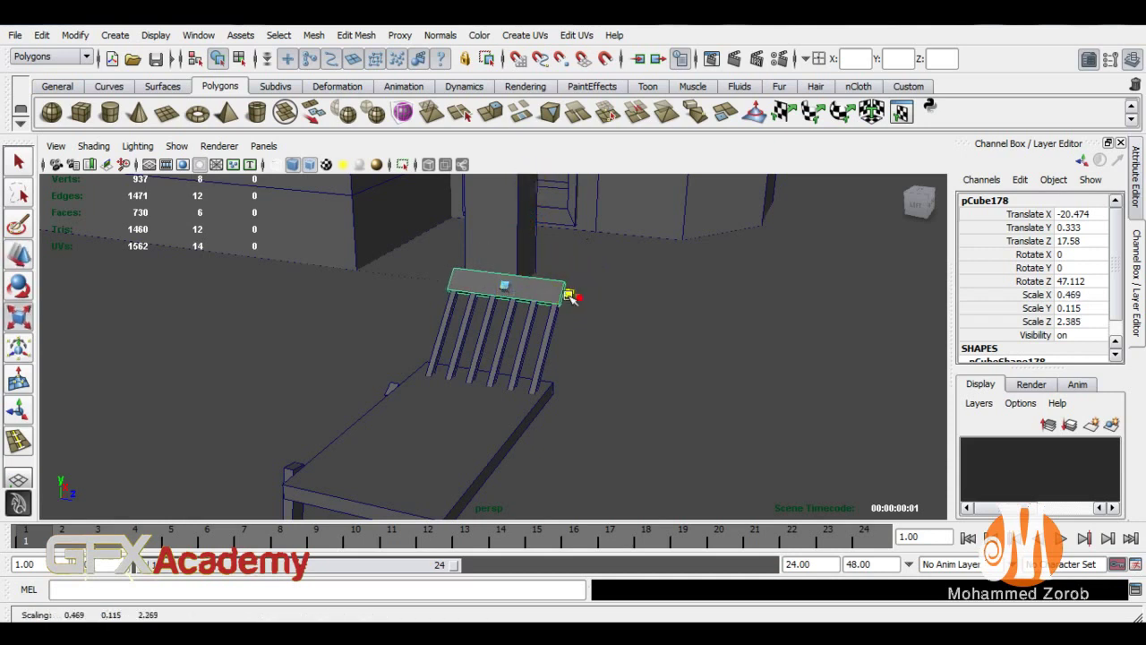
{"action": "key", "text": "w"}
Duplicate the crossbar and move the copy down to Translate Y -1.825
{"action": "mouse_move", "coordinate": [501, 327]}
{"action": "left_mouse_down", "text": "alt"}
{"action": "mouse_move", "coordinate": [417, 332]}
{"action": "mouse_move", "coordinate": [488, 345]}
{"action": "mouse_move", "coordinate": [494, 328]}
{"action": "mouse_move", "coordinate": [500, 363]}
{"action": "left_mouse_up", "text": "alt"}
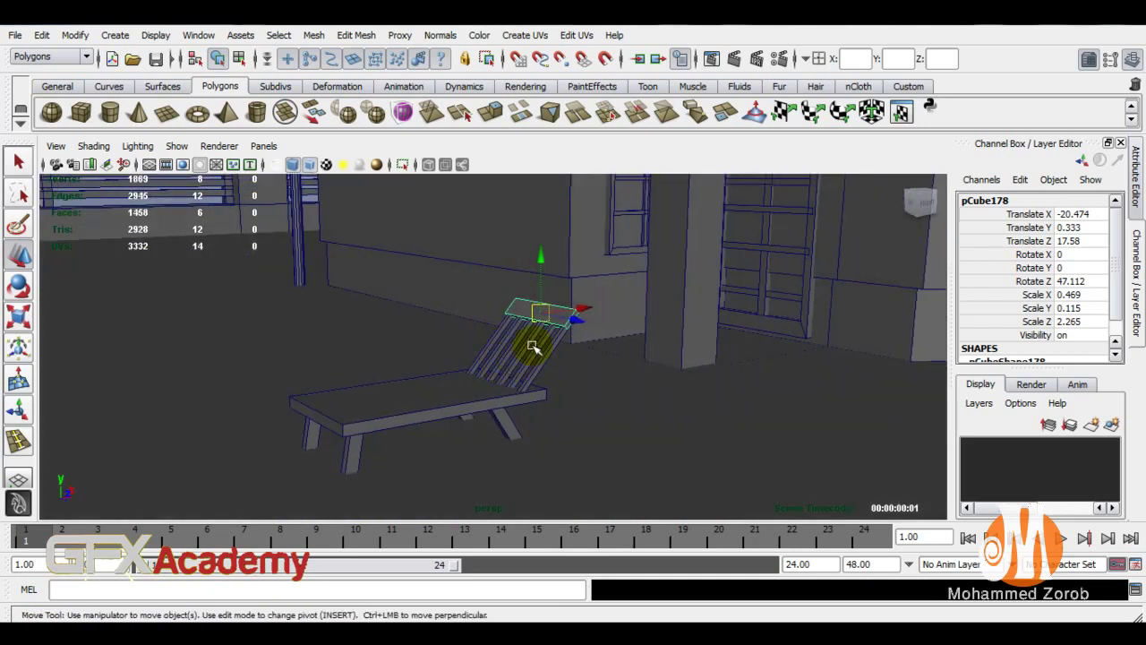
{"action": "key", "text": "ctrl+d"}
{"action": "left_click_drag", "start_coordinate": [542, 254], "coordinate": [538, 349]}
Undo the lowered crossbar duplicate
{"action": "key", "text": "e"}
{"action": "key", "text": "r"}
{"action": "key", "text": "t"}
{"action": "scroll", "coordinate": [564, 412], "scroll_direction": "up", "scroll_amount": 2}
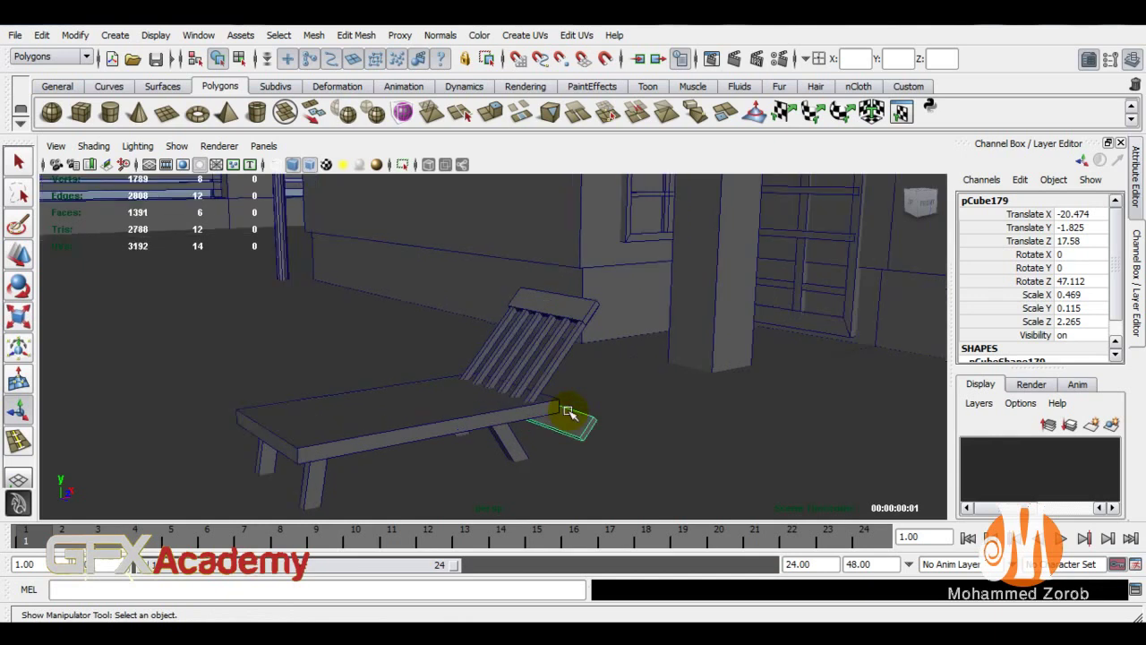
{"action": "key", "text": "ctrl+z"}
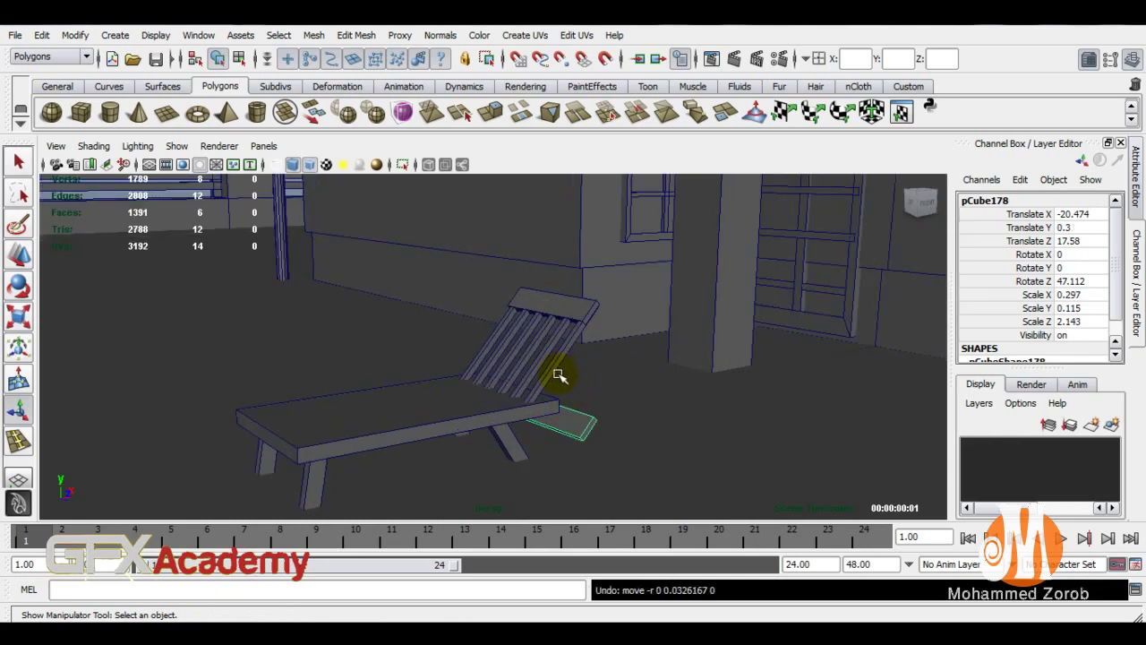
Adjust the top crossbar's position slightly along X, Y and Z on the slats
{"action": "mouse_move", "coordinate": [582, 405]}
{"action": "left_mouse_down", "text": "alt"}
{"action": "mouse_move", "coordinate": [511, 402]}
{"action": "mouse_move", "coordinate": [565, 358]}
{"action": "left_mouse_up", "text": "alt"}
{"action": "scroll", "coordinate": [575, 352], "scroll_direction": "up", "scroll_amount": 3}
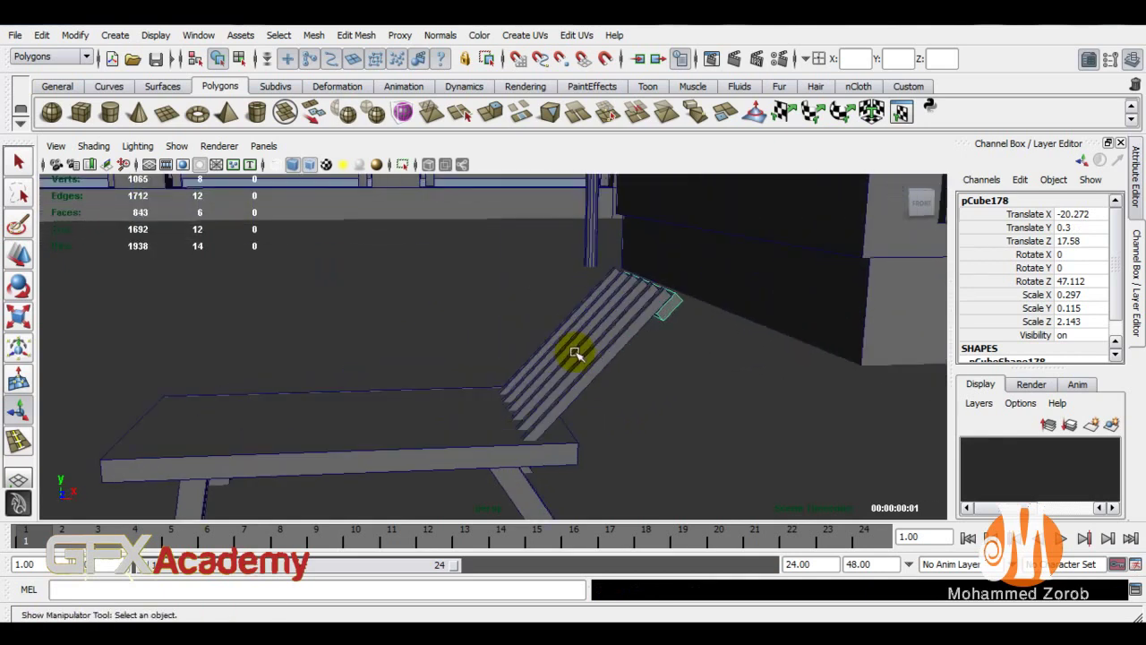
{"action": "key", "text": "w"}
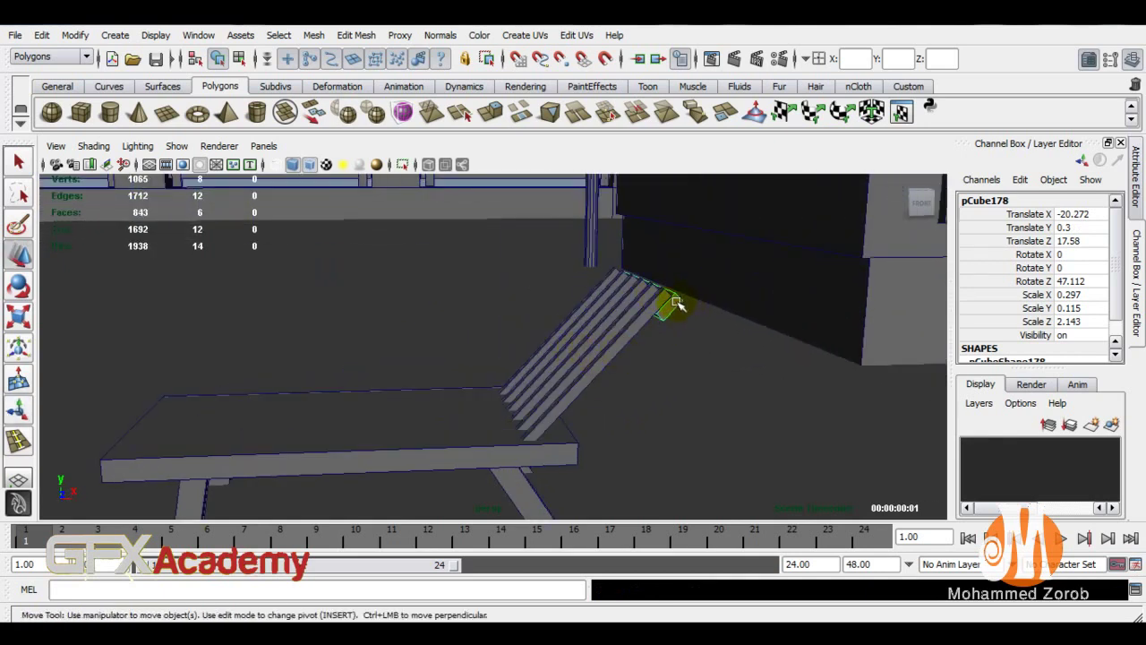
{"action": "left_click_drag", "start_coordinate": [657, 293], "coordinate": [688, 294]}
{"action": "mouse_move", "coordinate": [635, 254]}
{"action": "left_mouse_down"}
{"action": "mouse_move", "coordinate": [632, 235]}
{"action": "mouse_move", "coordinate": [722, 275]}
{"action": "mouse_move", "coordinate": [714, 271]}
{"action": "left_mouse_up"}
{"action": "key", "text": "r"}
{"action": "left_click", "coordinate": [585, 254]}
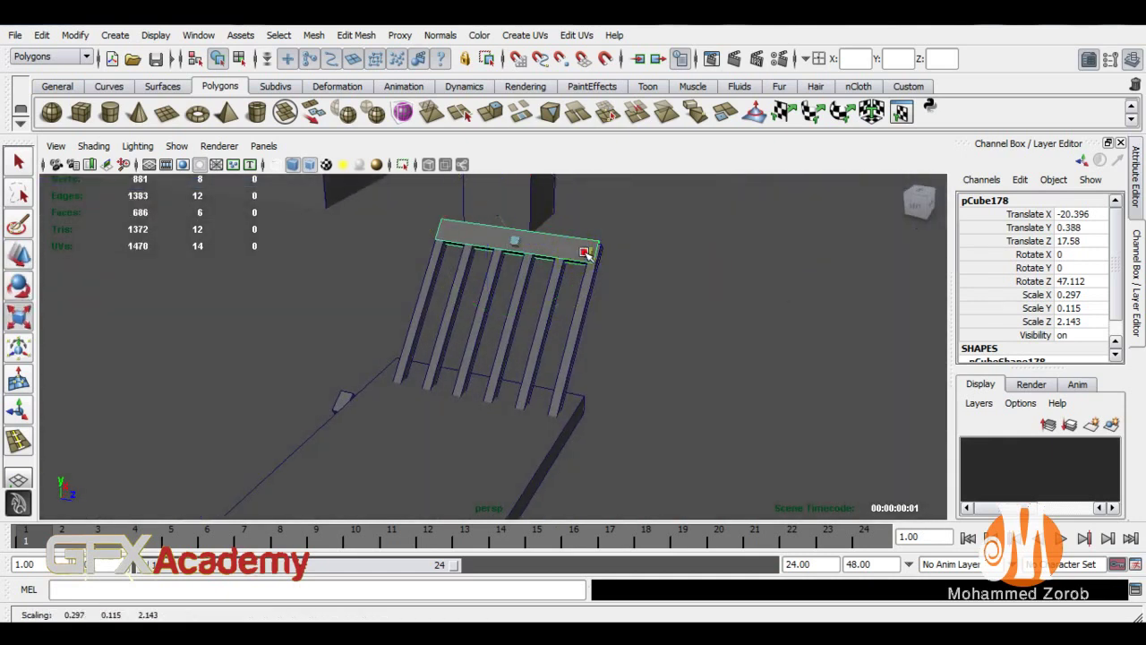
{"action": "key", "text": "w"}
{"action": "mouse_move", "coordinate": [580, 250]}
{"action": "left_mouse_down"}
{"action": "mouse_move", "coordinate": [543, 268]}
{"action": "mouse_move", "coordinate": [480, 327]}
{"action": "mouse_move", "coordinate": [496, 343]}
{"action": "left_mouse_up"}
Duplicate the top crossbar and move the copy to the slats' bottom at X -21.649, Y -0.982
{"action": "key", "text": "ctrl+d"}
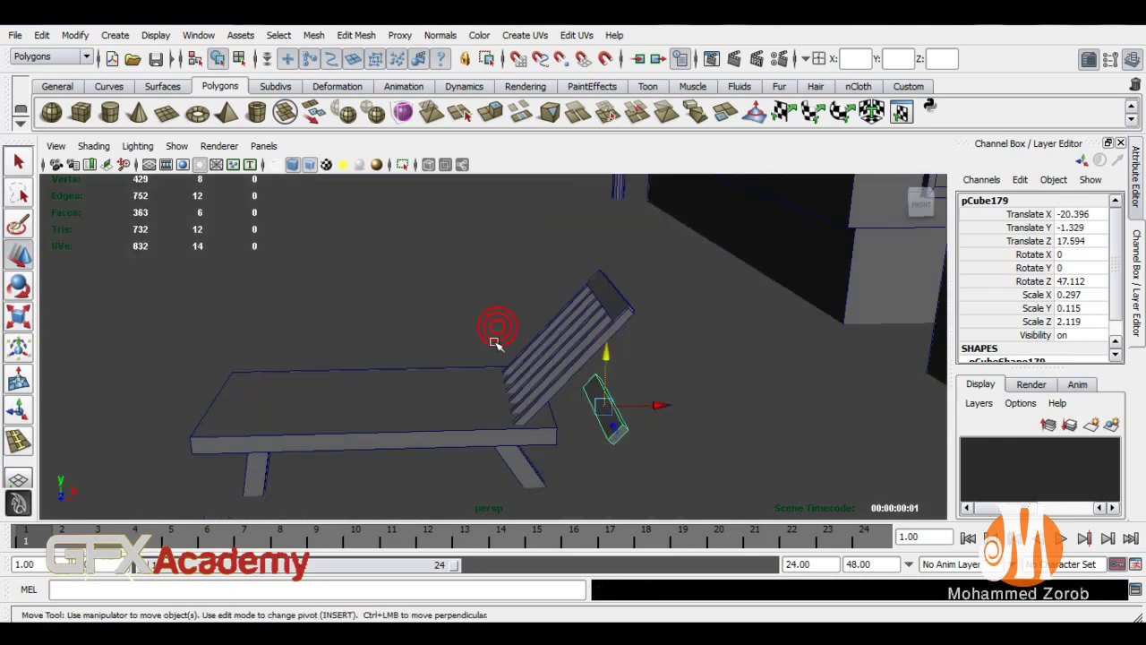
{"action": "left_click_drag", "start_coordinate": [667, 409], "coordinate": [580, 408]}
{"action": "mouse_move", "coordinate": [518, 349]}
{"action": "left_mouse_down"}
{"action": "mouse_move", "coordinate": [523, 328]}
{"action": "mouse_move", "coordinate": [562, 356]}
{"action": "mouse_move", "coordinate": [472, 332]}
{"action": "mouse_move", "coordinate": [475, 385]}
{"action": "mouse_move", "coordinate": [460, 402]}
{"action": "mouse_move", "coordinate": [438, 398]}
{"action": "left_mouse_up"}
Duplicate the seat board and scale and move the copy into a tall block at the seat's side
{"action": "scroll", "coordinate": [502, 329], "scroll_direction": "down", "scroll_amount": 3}
{"action": "left_click", "coordinate": [461, 398]}
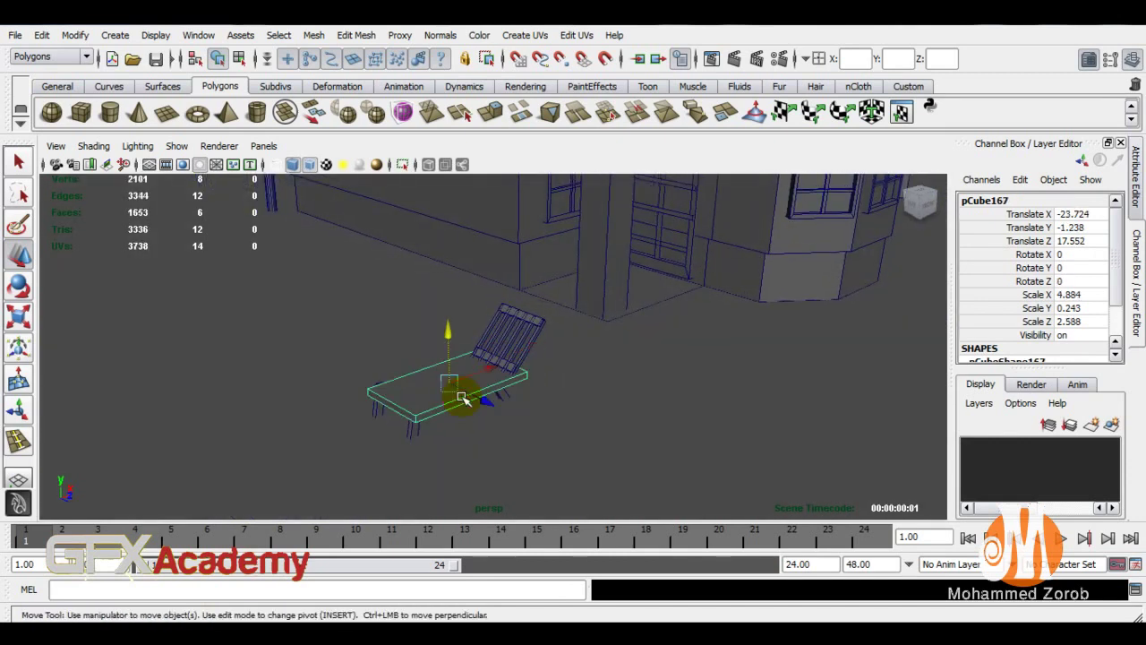
{"action": "key", "text": "ctrl+d"}
{"action": "key", "text": "r"}
{"action": "left_click_drag", "start_coordinate": [504, 361], "coordinate": [464, 382]}
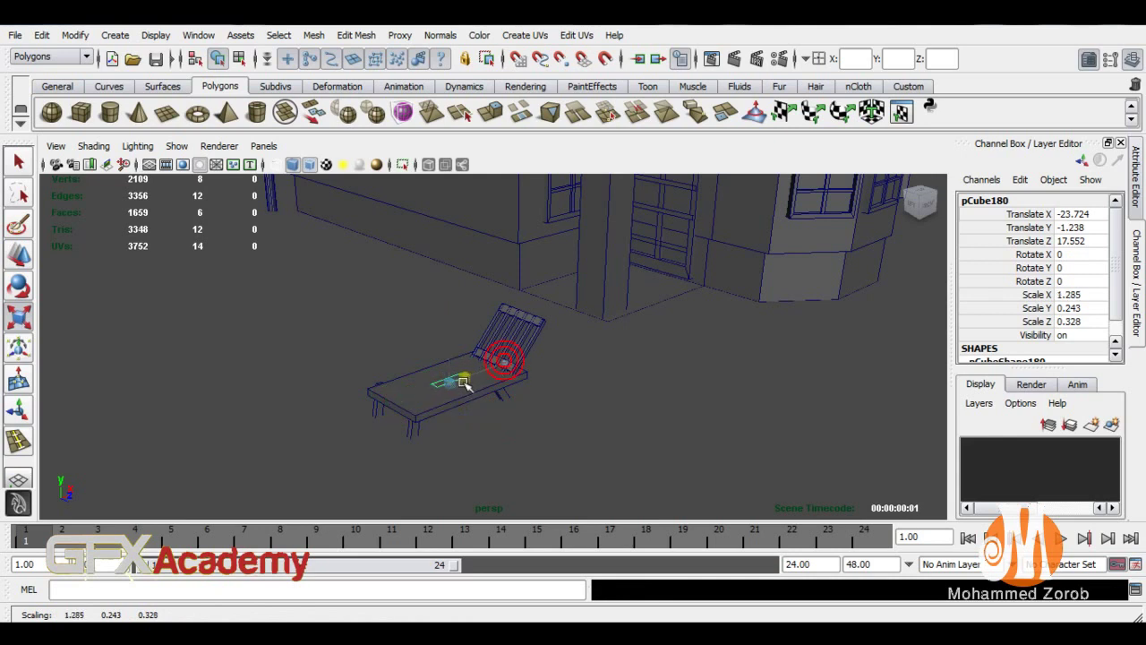
{"action": "middle_click_drag", "start_coordinate": [439, 243], "coordinate": [422, 236]}
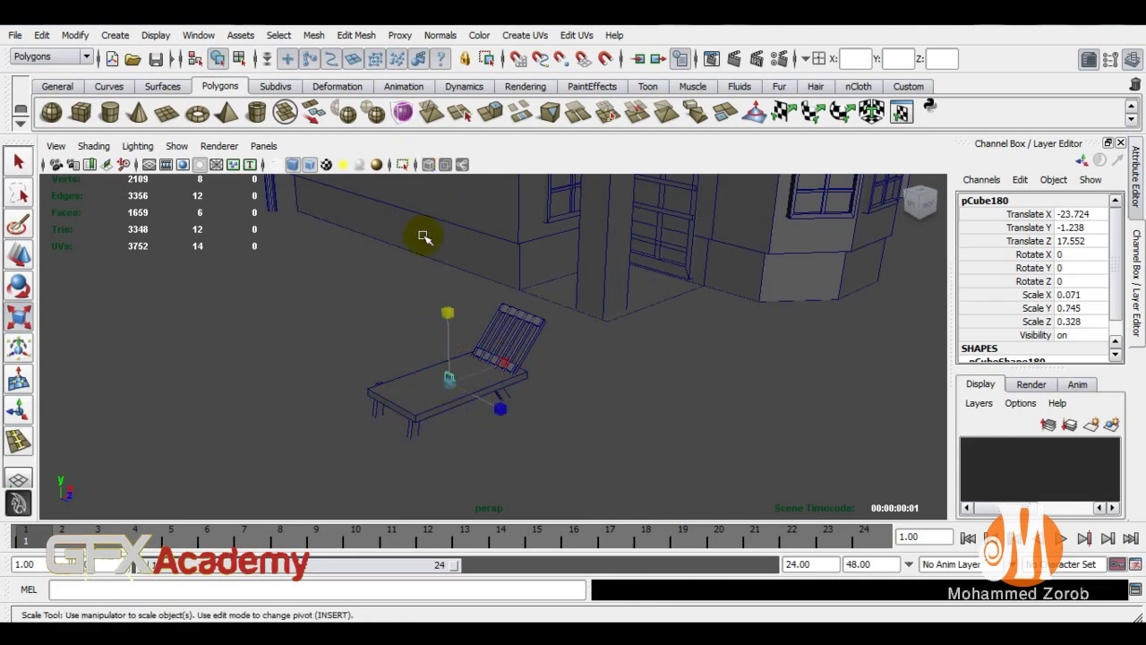
{"action": "key", "text": "w"}
{"action": "left_click_drag", "start_coordinate": [447, 327], "coordinate": [474, 360]}
{"action": "mouse_move", "coordinate": [499, 418]}
{"action": "left_mouse_down"}
{"action": "mouse_move", "coordinate": [512, 436]}
{"action": "mouse_move", "coordinate": [456, 425]}
{"action": "left_mouse_up"}
Refine it into a thin post, 0.172 × 1.508 × 0.189, at X -21.999, Y -1.716
{"action": "key", "text": "e"}
{"action": "key", "text": "r"}
{"action": "mouse_move", "coordinate": [553, 430]}
{"action": "left_mouse_down"}
{"action": "mouse_move", "coordinate": [673, 409]}
{"action": "mouse_move", "coordinate": [510, 409]}
{"action": "left_mouse_up"}
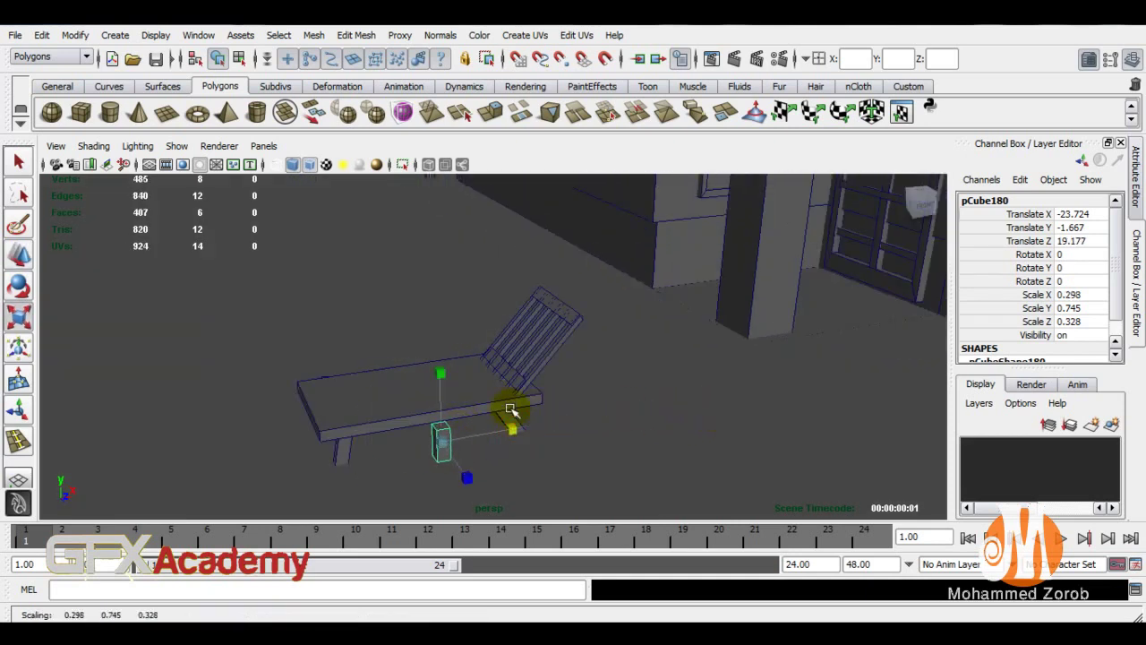
{"action": "left_click_drag", "start_coordinate": [441, 369], "coordinate": [442, 256]}
{"action": "left_click_drag", "start_coordinate": [443, 443], "coordinate": [422, 447]}
{"action": "key", "text": "w"}
{"action": "mouse_move", "coordinate": [488, 435]}
{"action": "left_mouse_down"}
{"action": "mouse_move", "coordinate": [621, 427]}
{"action": "mouse_move", "coordinate": [591, 420]}
{"action": "mouse_move", "coordinate": [532, 341]}
{"action": "mouse_move", "coordinate": [395, 350]}
{"action": "mouse_move", "coordinate": [417, 348]}
{"action": "left_mouse_up"}
{"action": "key", "text": "e"}
{"action": "key", "text": "r"}
{"action": "mouse_move", "coordinate": [504, 333]}
{"action": "left_mouse_down"}
{"action": "mouse_move", "coordinate": [504, 306]}
{"action": "mouse_move", "coordinate": [504, 345]}
{"action": "left_mouse_up"}
{"action": "key", "text": "w"}
{"action": "right_click_drag", "start_coordinate": [506, 356], "coordinate": [511, 379], "text": "alt"}
{"action": "middle_click_drag", "start_coordinate": [511, 379], "coordinate": [478, 322], "text": "alt"}
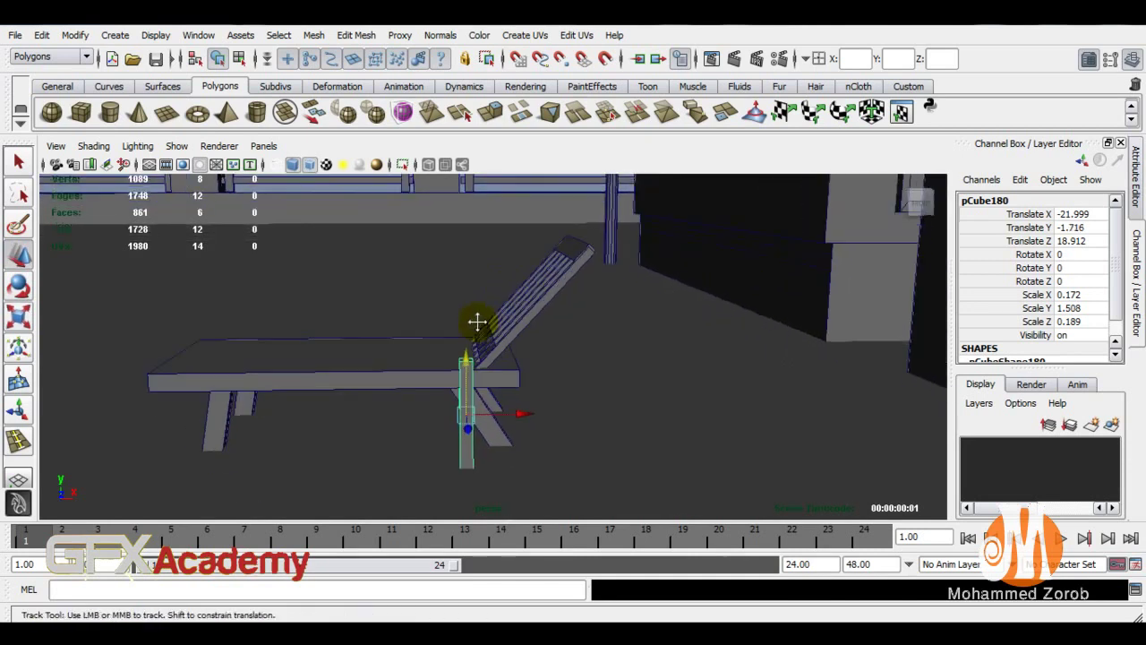
{"action": "right_click_drag", "start_coordinate": [478, 322], "coordinate": [433, 363], "text": "alt"}
Switch to face selection and extrude the post's top face upward
{"action": "right_click", "coordinate": [450, 347]}
{"action": "left_click", "coordinate": [450, 380]}
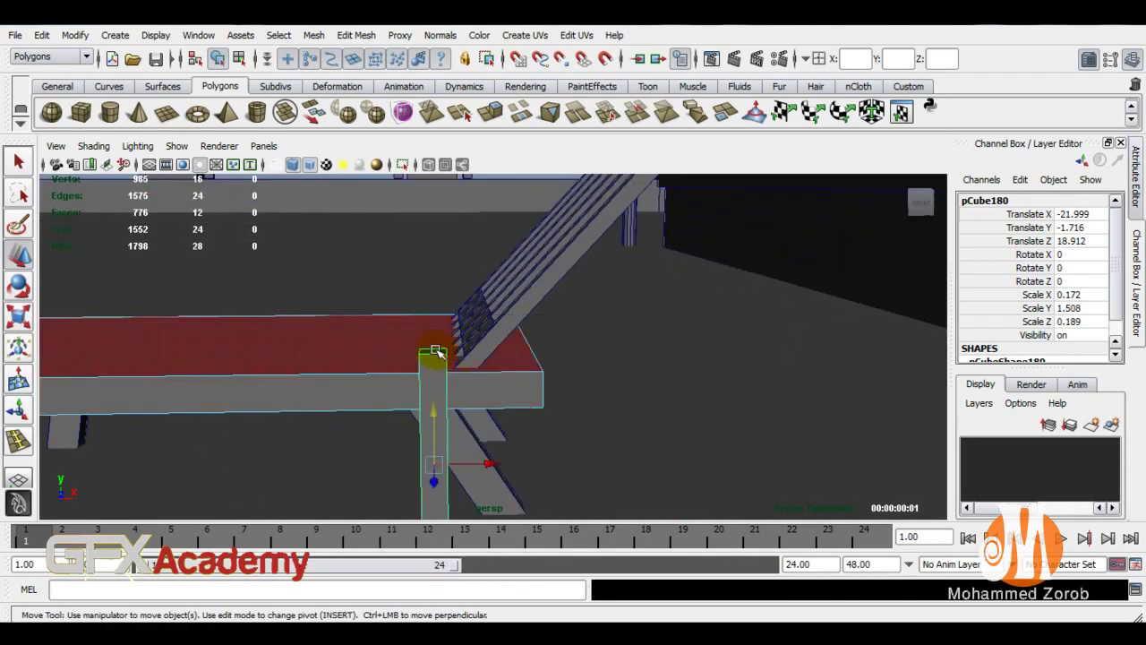
{"action": "left_click_drag", "start_coordinate": [435, 412], "coordinate": [435, 403], "text": "alt"}
{"action": "right_click", "coordinate": [437, 417]}
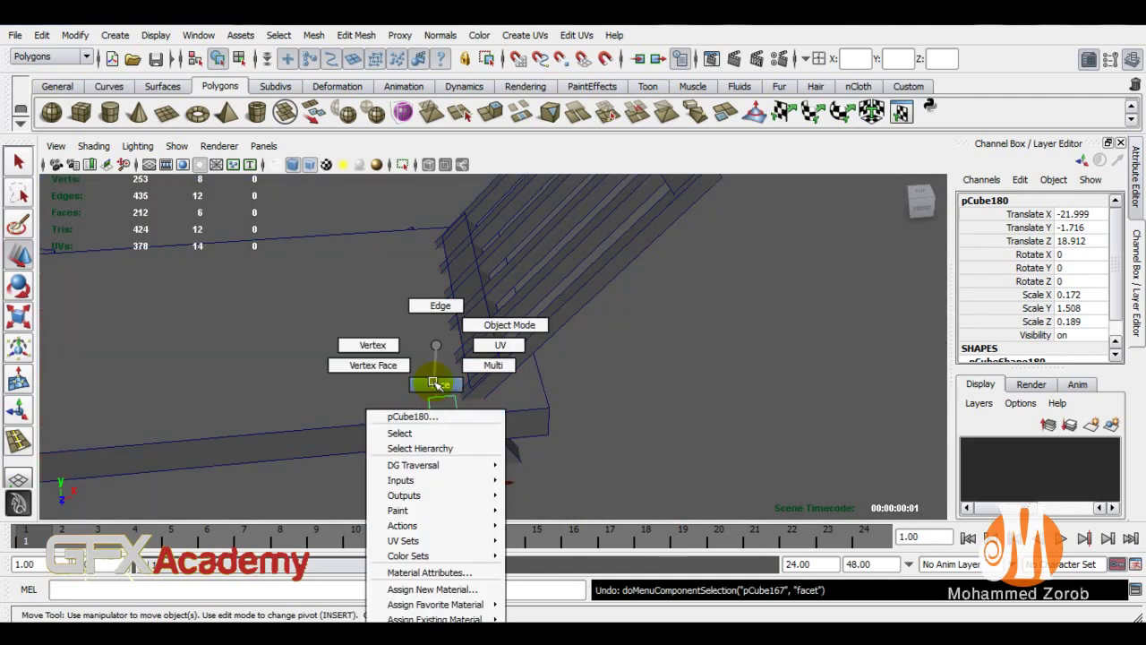
{"action": "left_click", "coordinate": [439, 416]}
{"action": "right_click_drag", "start_coordinate": [439, 402], "coordinate": [410, 408], "text": "alt"}
{"action": "left_click_drag", "start_coordinate": [411, 408], "coordinate": [452, 366], "text": "alt"}
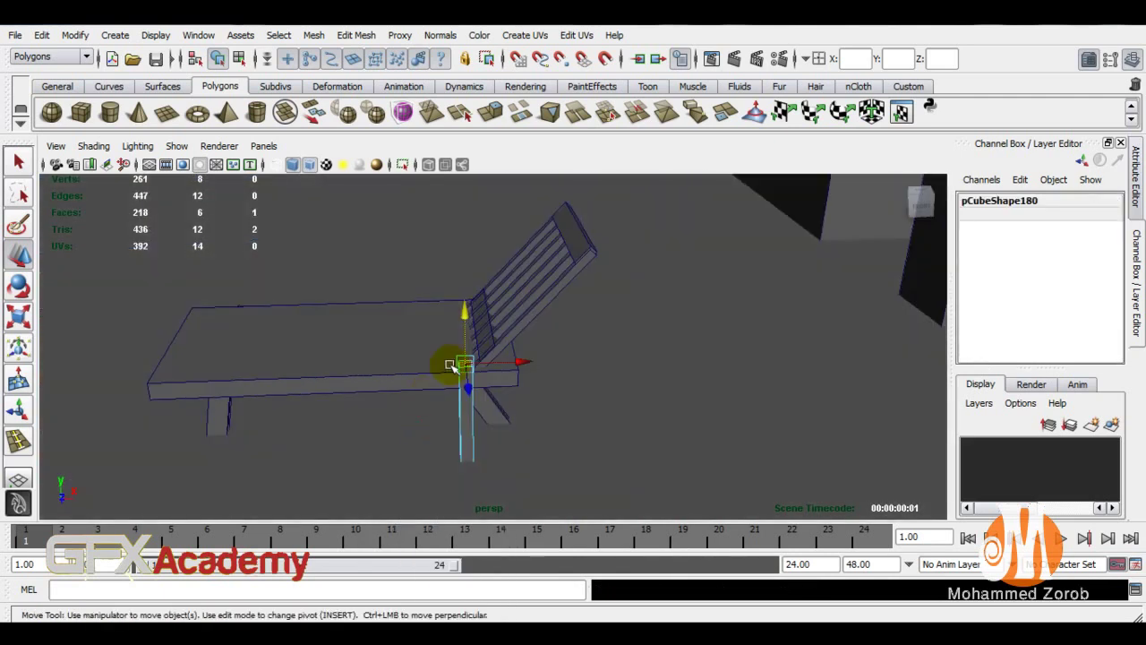
{"action": "right_click_drag", "start_coordinate": [461, 354], "coordinate": [473, 322], "text": "shift"}
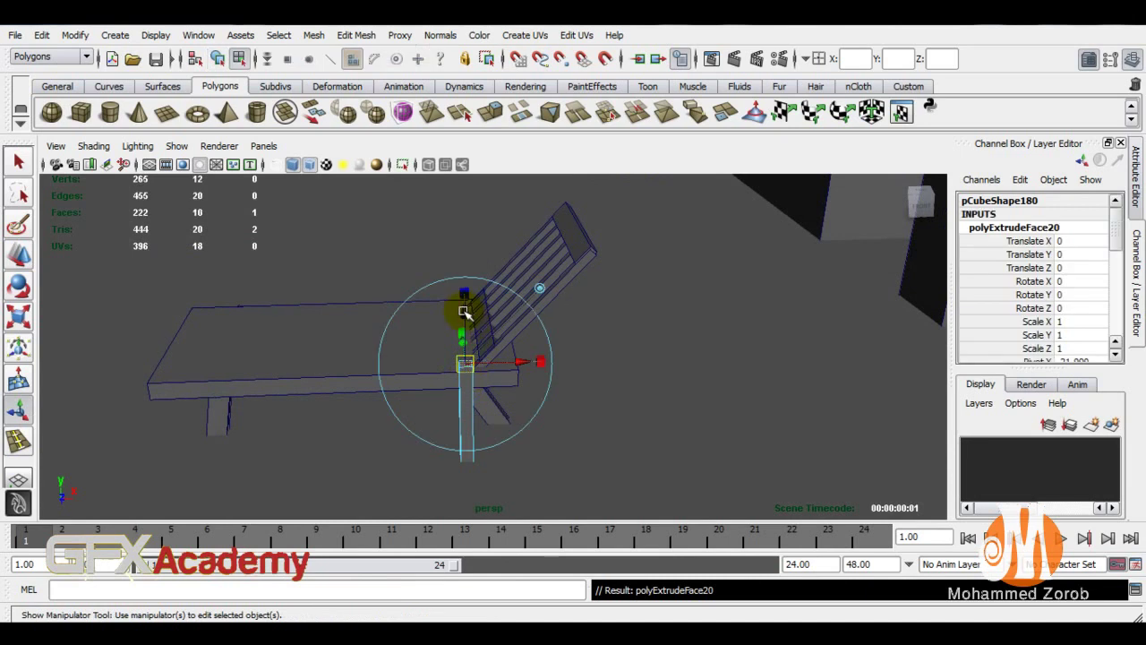
{"action": "mouse_move", "coordinate": [464, 312]}
{"action": "left_mouse_down", "text": "alt"}
{"action": "mouse_move", "coordinate": [500, 270]}
{"action": "mouse_move", "coordinate": [484, 242]}
{"action": "left_mouse_up", "text": "alt"}
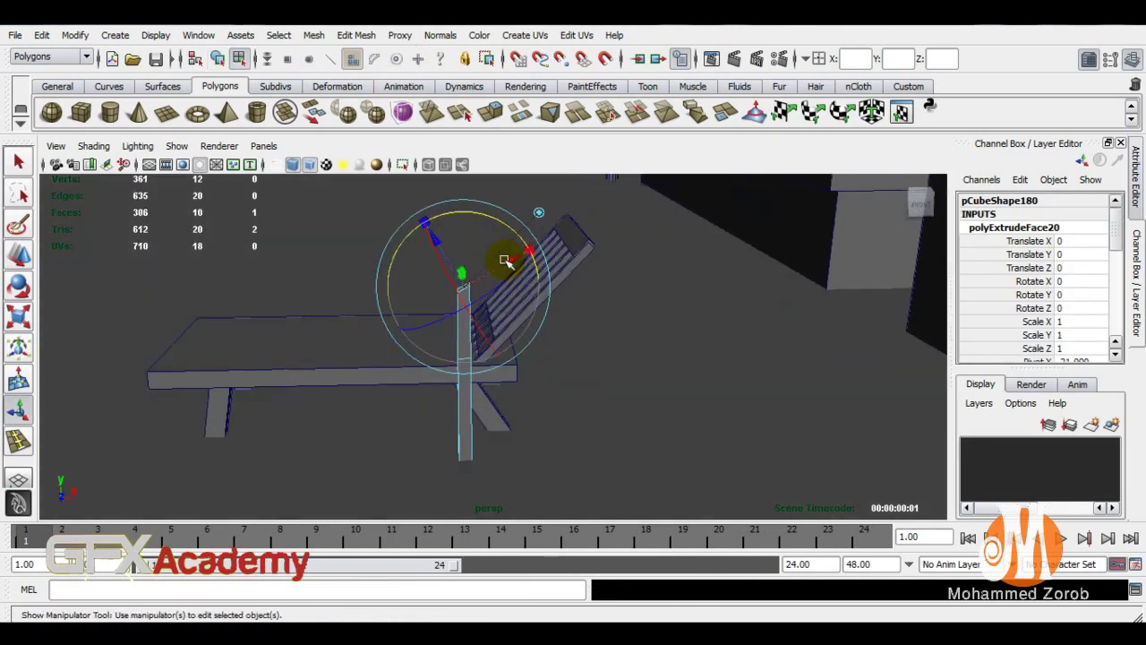
{"action": "right_click_drag", "start_coordinate": [470, 251], "coordinate": [510, 367], "text": "alt"}
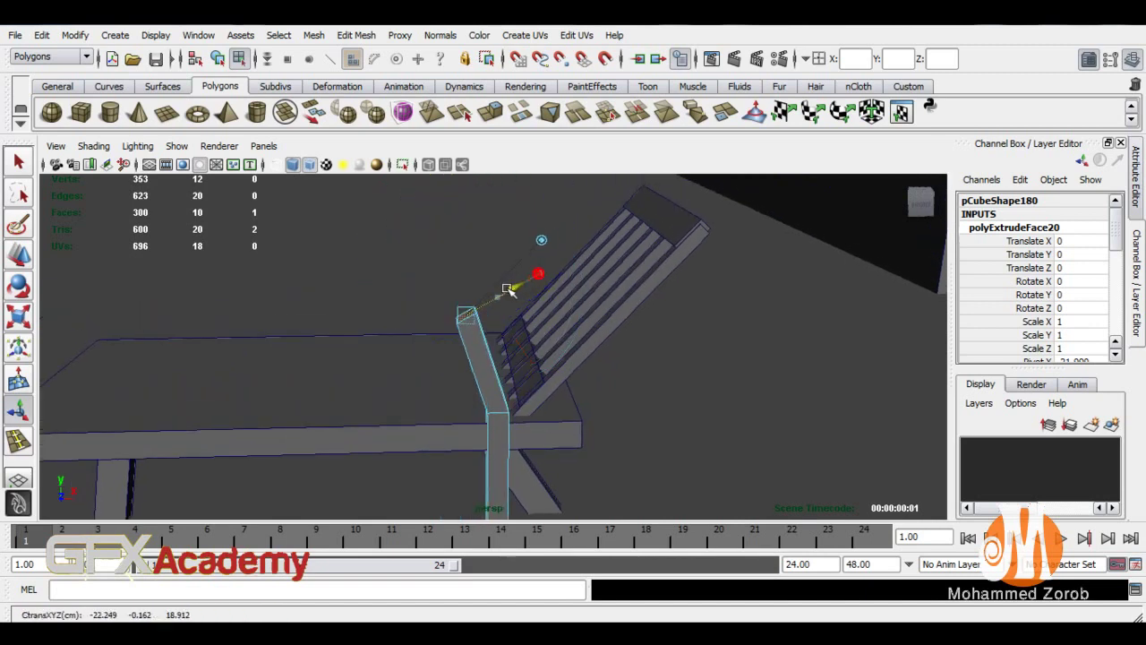
{"action": "mouse_move", "coordinate": [498, 299]}
{"action": "left_mouse_down", "text": "alt"}
{"action": "mouse_move", "coordinate": [460, 322]}
{"action": "mouse_move", "coordinate": [445, 298]}
{"action": "left_mouse_up", "text": "alt"}
Extrude the top face again, shifting and tilting it forward toward the seat, with smooth preview
{"action": "key", "text": "ctrl+e"}
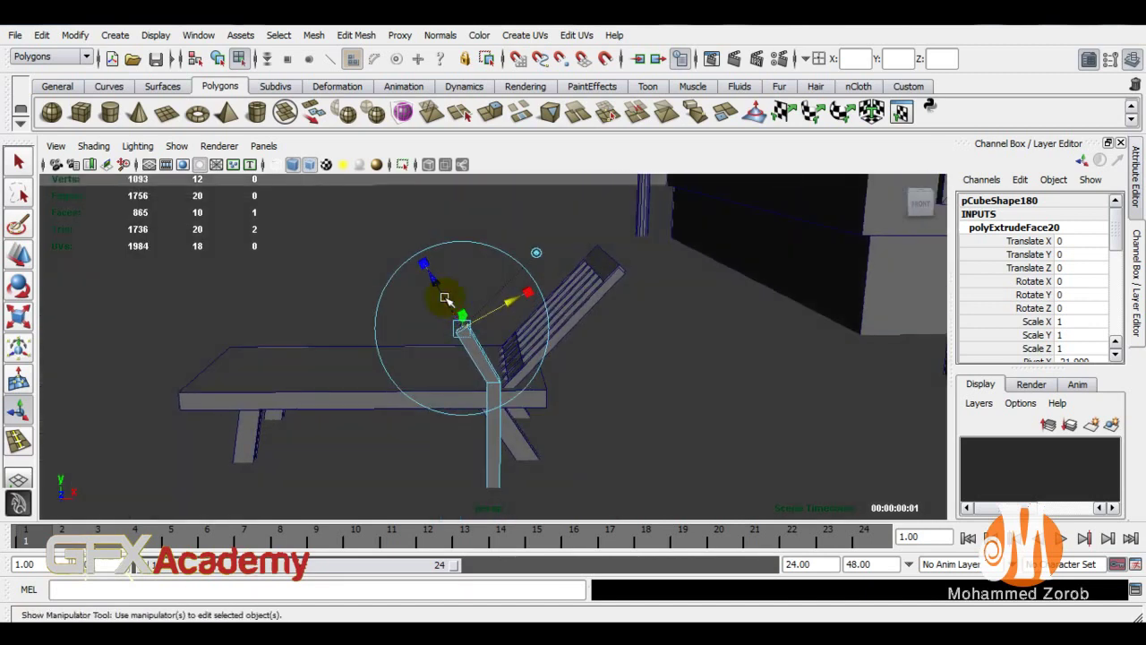
{"action": "left_click", "coordinate": [494, 243]}
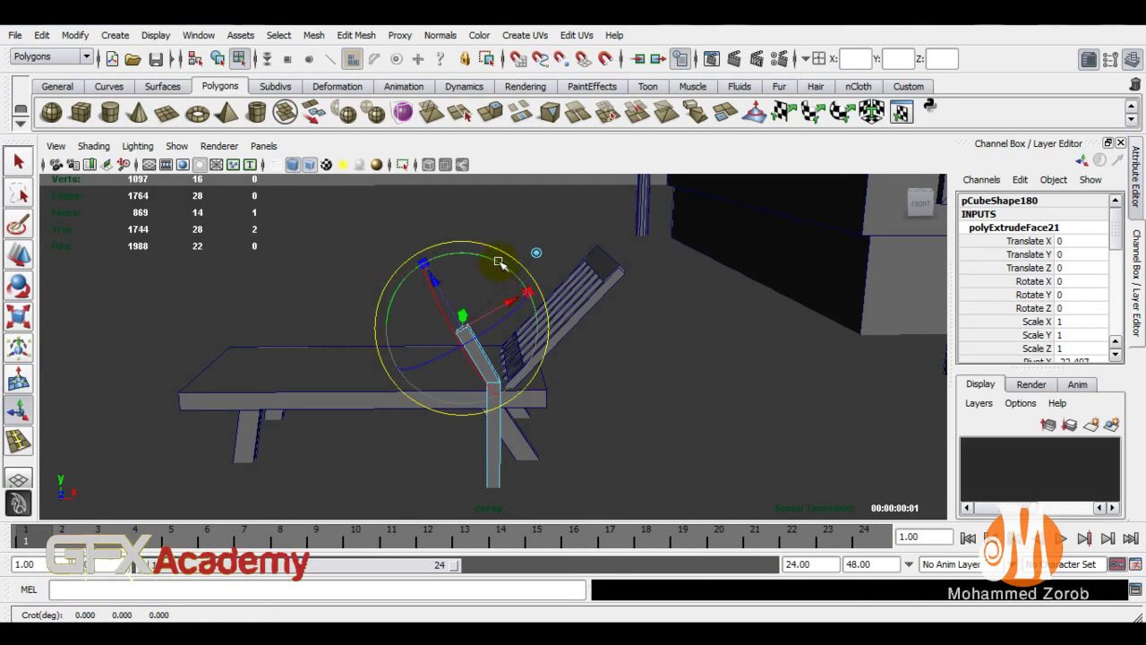
{"action": "key", "text": "w"}
{"action": "left_click_drag", "start_coordinate": [506, 327], "coordinate": [468, 323]}
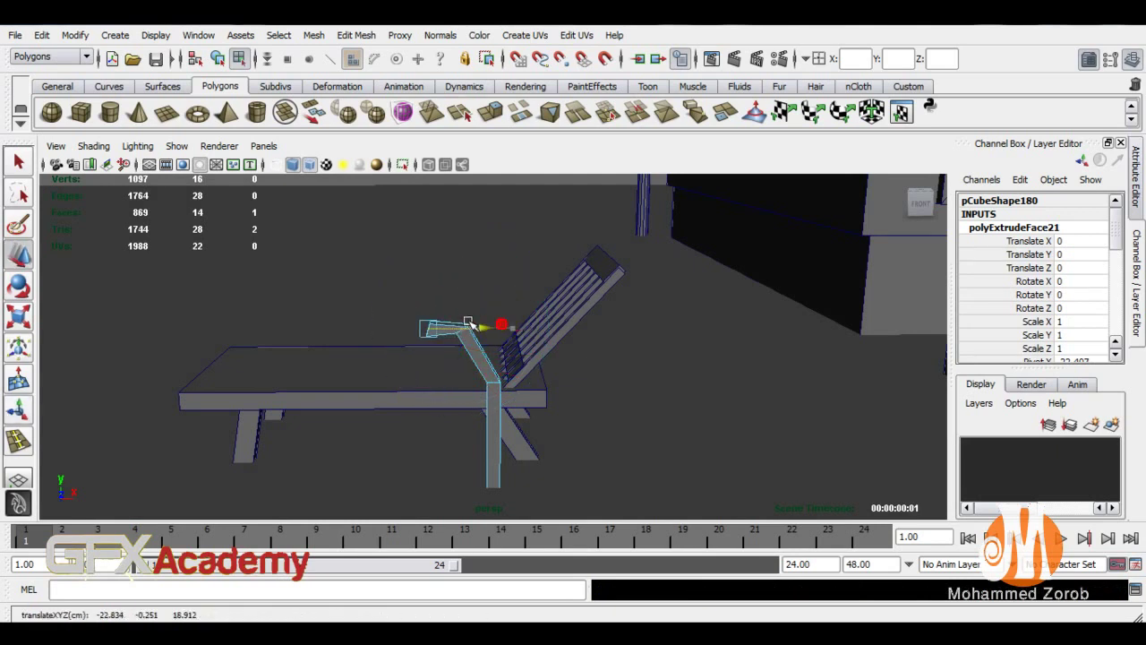
{"action": "key", "text": "e"}
{"action": "left_click_drag", "start_coordinate": [435, 256], "coordinate": [402, 264]}
{"action": "key", "text": "w"}
{"action": "mouse_move", "coordinate": [426, 330]}
{"action": "left_mouse_down"}
{"action": "mouse_move", "coordinate": [446, 322]}
{"action": "mouse_move", "coordinate": [436, 328]}
{"action": "left_mouse_up"}
{"action": "key", "text": "3"}
{"action": "key", "text": "ctrl+e"}
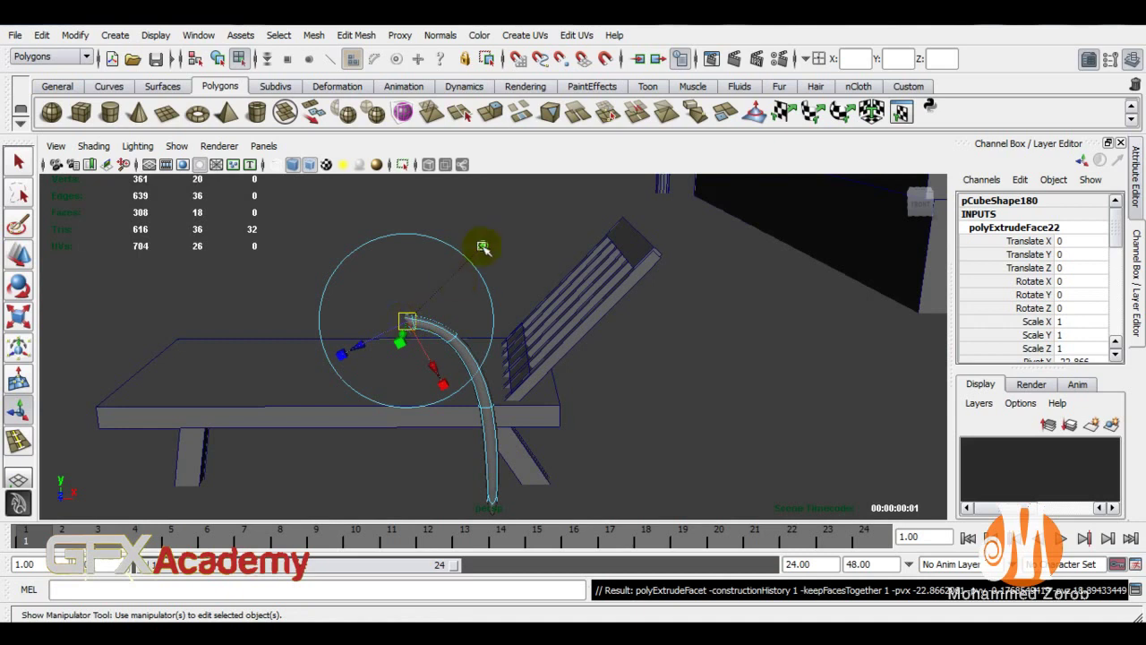
Pull and rotate new extruded segments forward so the armrest arches over the seat
{"action": "left_click", "coordinate": [483, 246]}
{"action": "left_click_drag", "start_coordinate": [445, 320], "coordinate": [371, 327]}
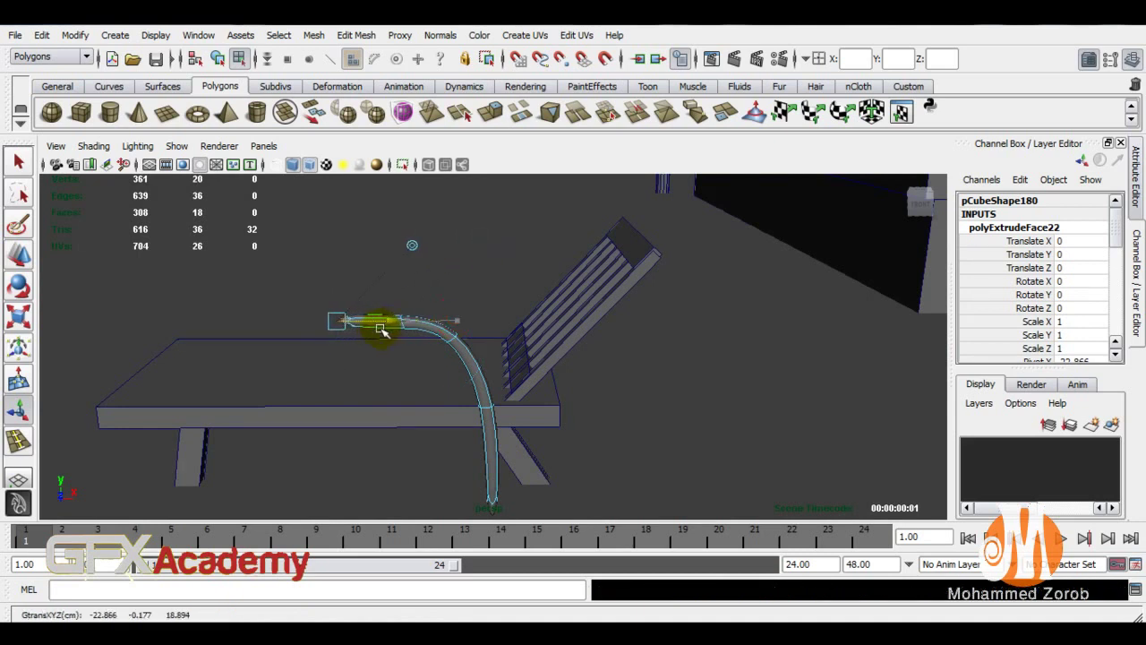
{"action": "left_click", "coordinate": [357, 237]}
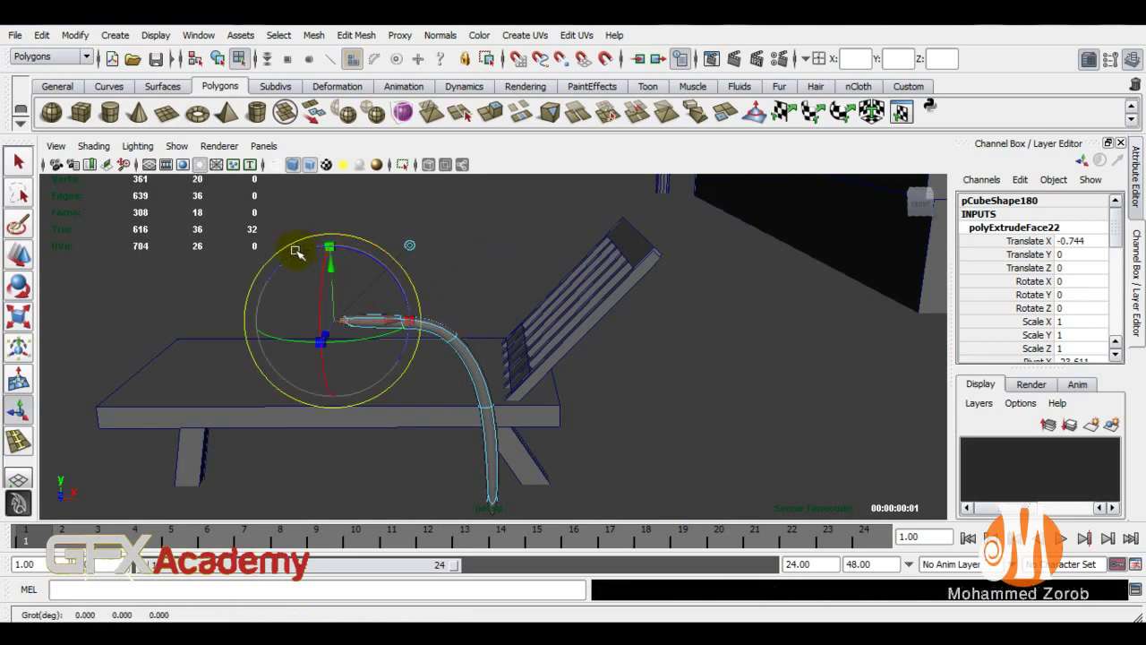
{"action": "left_click_drag", "start_coordinate": [294, 256], "coordinate": [289, 274]}
{"action": "key", "text": "ctrl+e"}
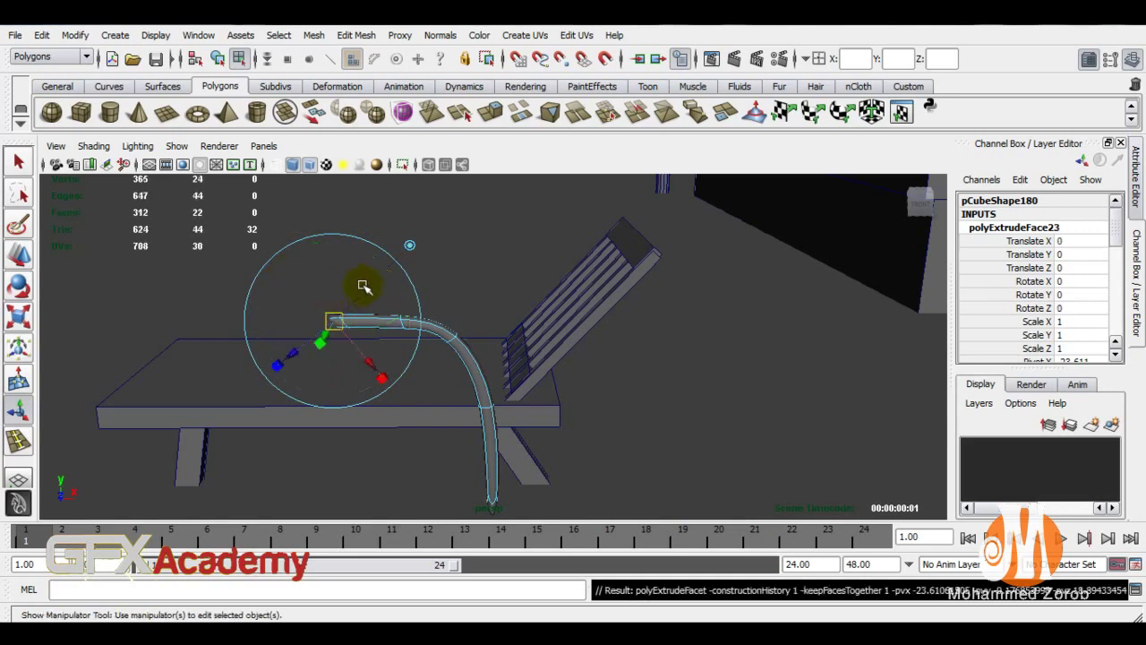
{"action": "mouse_move", "coordinate": [330, 321]}
{"action": "left_mouse_down"}
{"action": "mouse_move", "coordinate": [256, 409]}
{"action": "mouse_move", "coordinate": [491, 404]}
{"action": "left_mouse_up"}
{"action": "key", "text": "ctrl+z"}
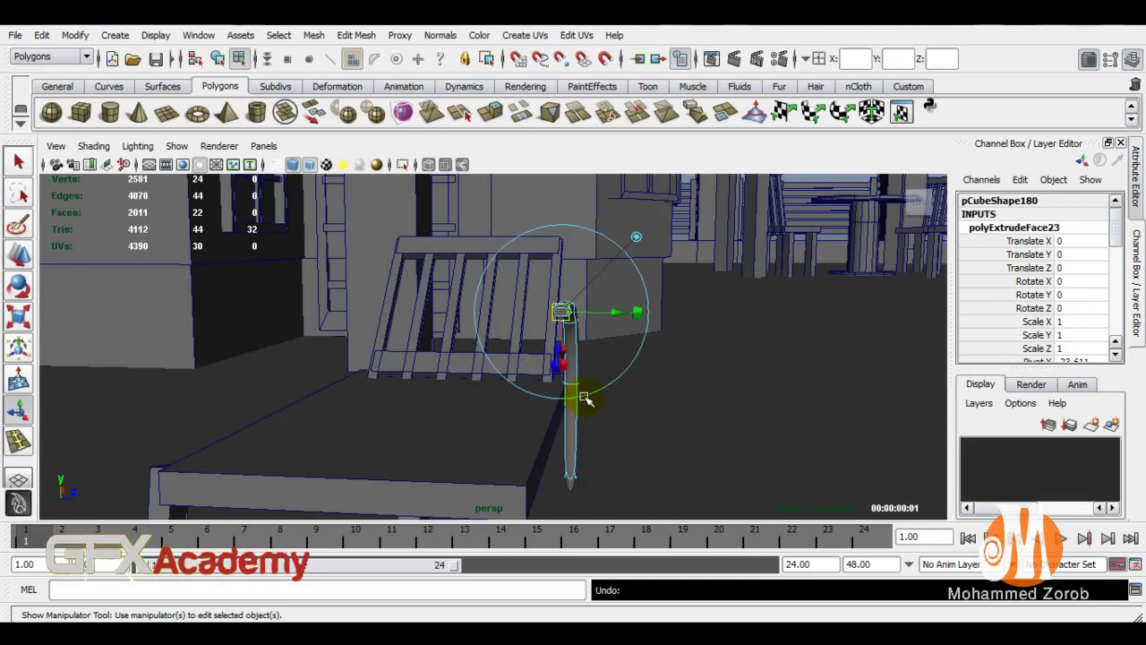
{"action": "mouse_move", "coordinate": [566, 345]}
{"action": "left_mouse_down", "text": "alt"}
{"action": "mouse_move", "coordinate": [421, 385]}
{"action": "mouse_move", "coordinate": [408, 439]}
{"action": "mouse_move", "coordinate": [422, 453]}
{"action": "mouse_move", "coordinate": [444, 440]}
{"action": "mouse_move", "coordinate": [436, 420]}
{"action": "left_mouse_up", "text": "alt"}
Extrude the final segments down to the ground in front of the seat (through polyExtrudeFace25)
{"action": "key", "text": "ctrl+e"}
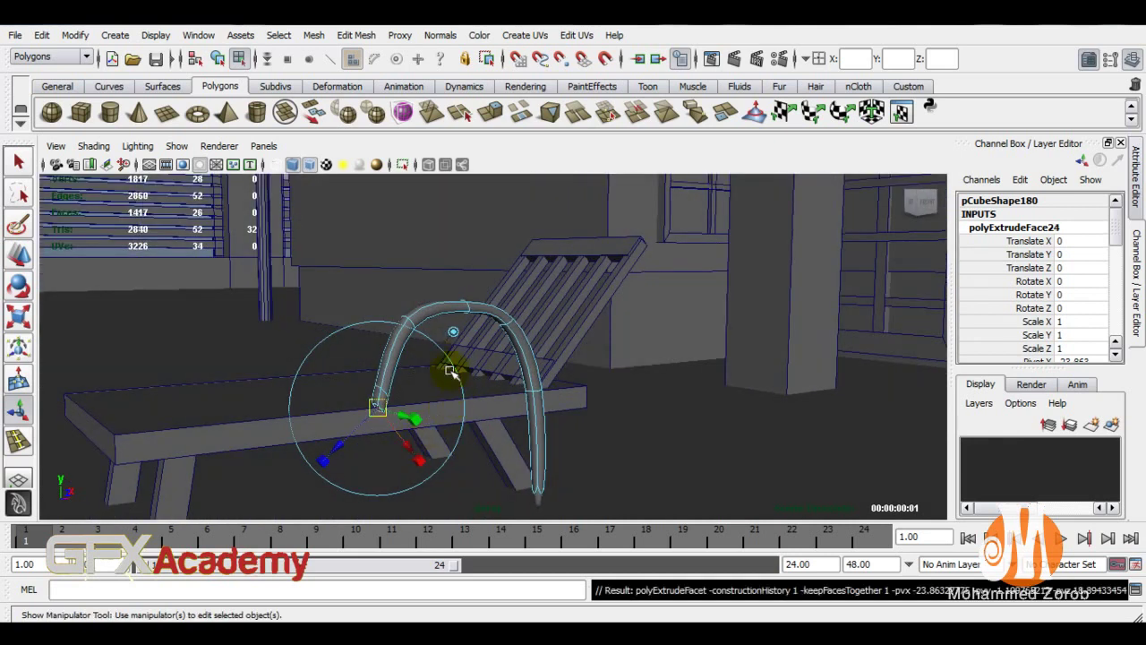
{"action": "left_click", "coordinate": [377, 407]}
{"action": "mouse_move", "coordinate": [374, 352]}
{"action": "left_mouse_down"}
{"action": "mouse_move", "coordinate": [379, 488]}
{"action": "mouse_move", "coordinate": [325, 410]}
{"action": "left_mouse_up"}
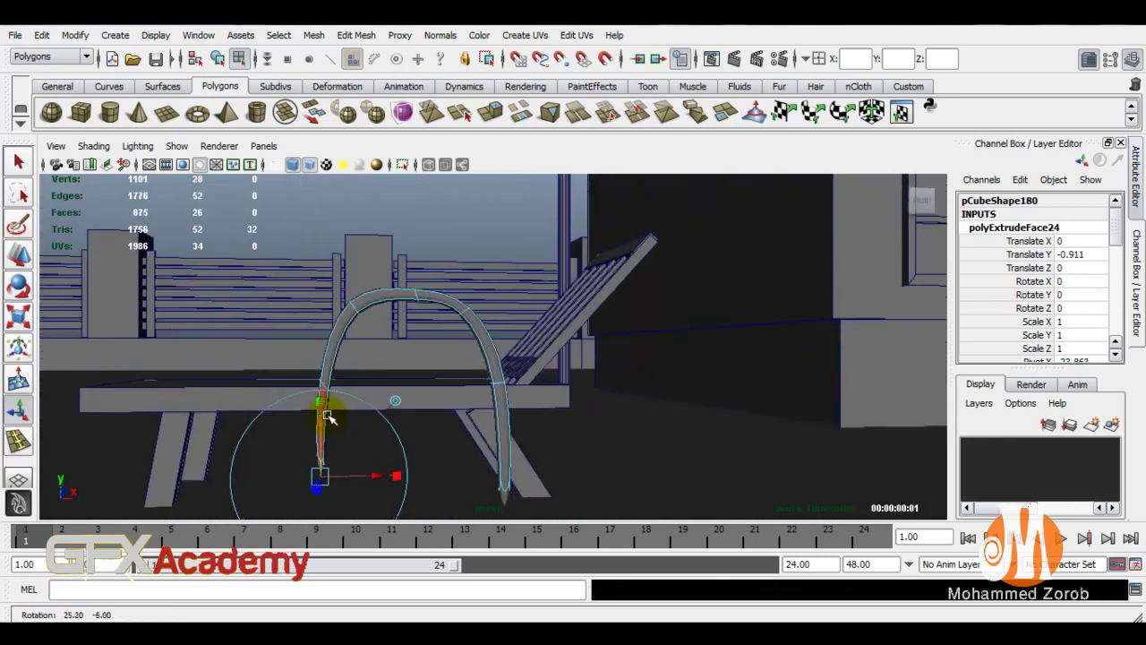
{"action": "mouse_move", "coordinate": [383, 471]}
{"action": "left_mouse_down"}
{"action": "mouse_move", "coordinate": [332, 478]}
{"action": "mouse_move", "coordinate": [333, 491]}
{"action": "left_mouse_up"}
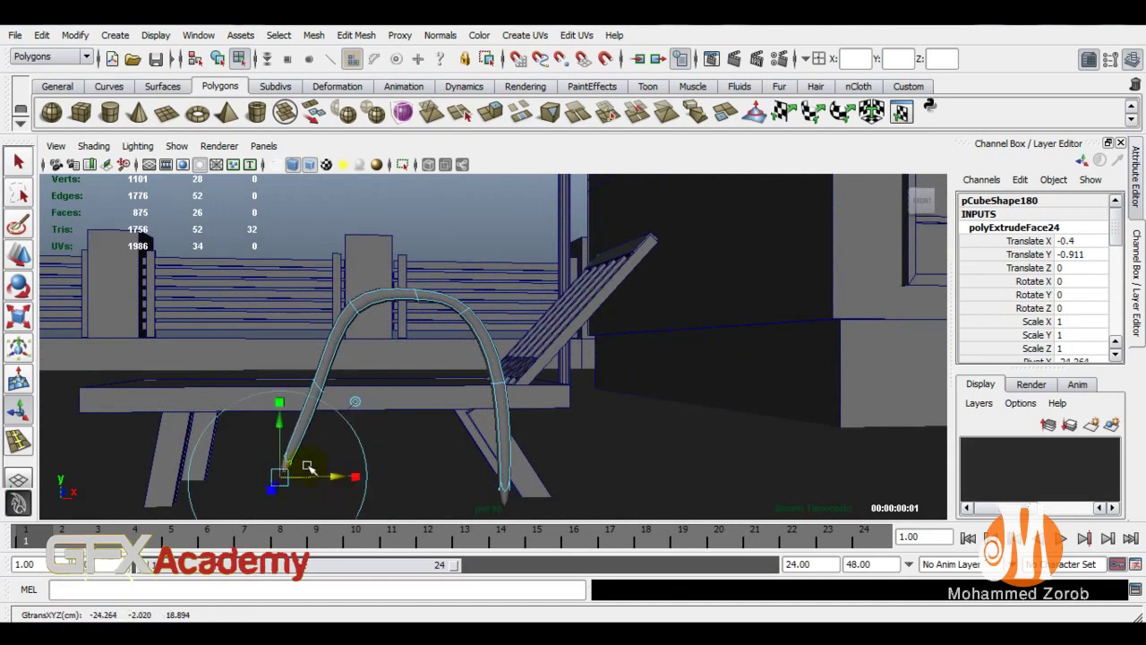
{"action": "left_click_drag", "start_coordinate": [277, 426], "coordinate": [277, 438]}
{"action": "left_click_drag", "start_coordinate": [331, 486], "coordinate": [348, 489]}
{"action": "key", "text": "ctrl+e"}
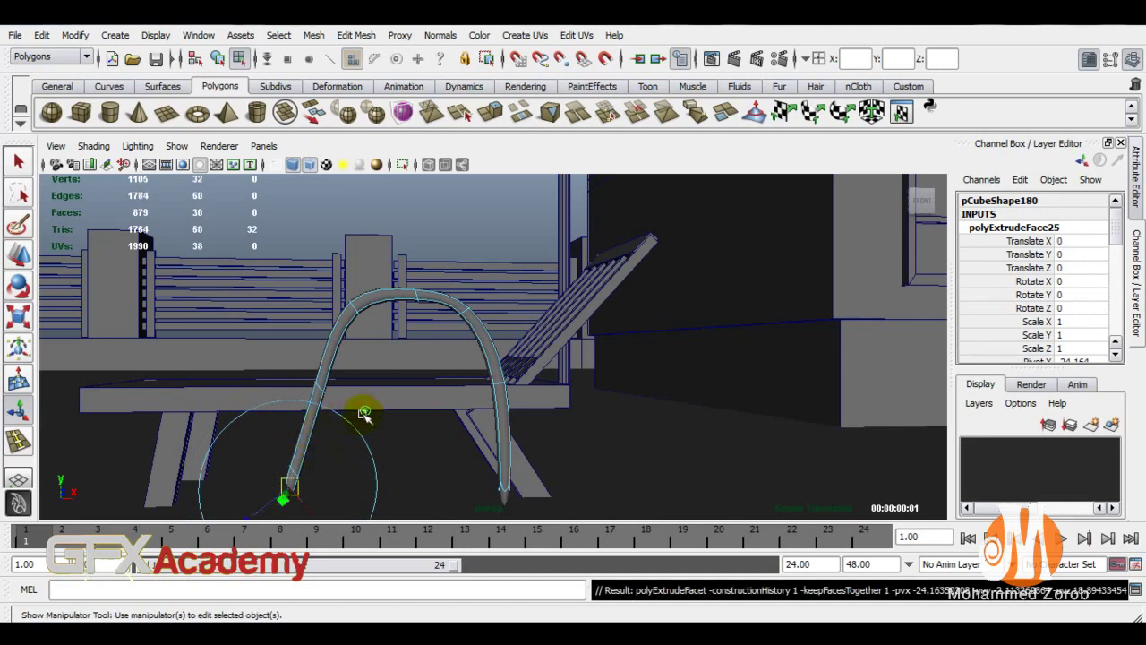
{"action": "left_click_drag", "start_coordinate": [359, 416], "coordinate": [325, 453], "text": "alt"}
Move the arch's vertices to straighten the front leg and set its bottom end outward
{"action": "right_click_drag", "start_coordinate": [361, 376], "coordinate": [340, 370]}
{"action": "key", "text": "F8"}
{"action": "key", "text": "w"}
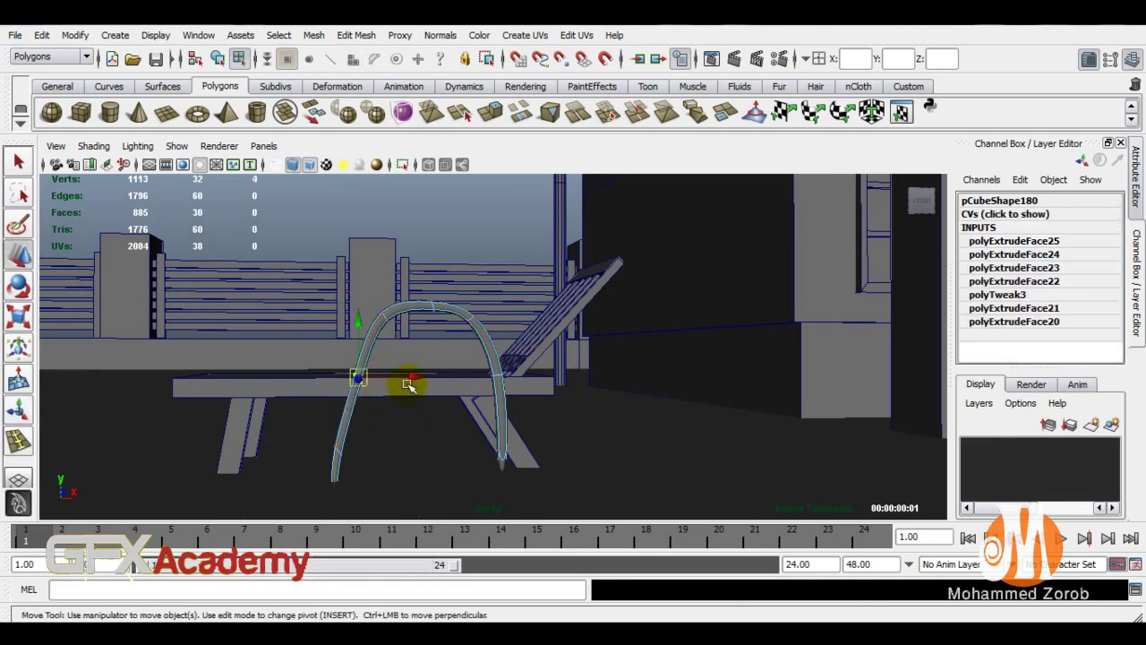
{"action": "left_click_drag", "start_coordinate": [408, 378], "coordinate": [383, 378]}
{"action": "left_click_drag", "start_coordinate": [353, 461], "coordinate": [313, 528]}
{"action": "left_click_drag", "start_coordinate": [382, 476], "coordinate": [341, 476]}
{"action": "mouse_move", "coordinate": [352, 372]}
{"action": "left_mouse_down"}
{"action": "mouse_move", "coordinate": [368, 402]}
{"action": "mouse_move", "coordinate": [379, 381]}
{"action": "left_mouse_up"}
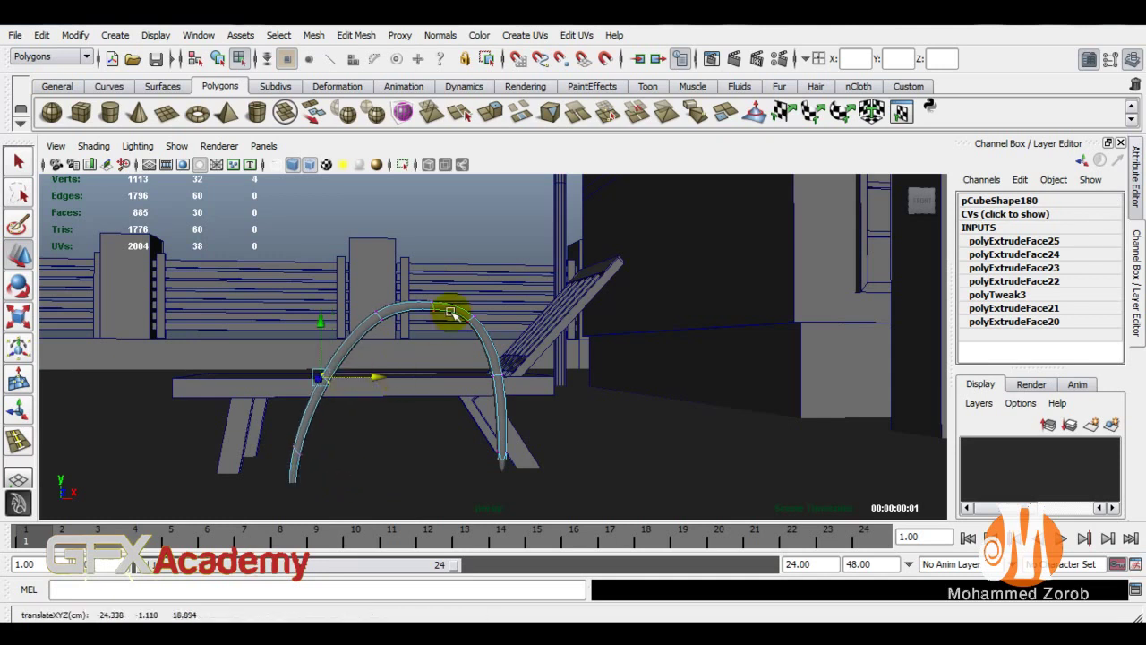
{"action": "right_click_drag", "start_coordinate": [453, 314], "coordinate": [472, 313]}
Thicken the whole arch to Scale Z 0.298 and place it at X -20.565, Z 18.963
{"action": "left_click", "coordinate": [472, 313]}
{"action": "mouse_move", "coordinate": [438, 390]}
{"action": "left_mouse_down", "text": "alt"}
{"action": "mouse_move", "coordinate": [599, 397]}
{"action": "mouse_move", "coordinate": [614, 415]}
{"action": "mouse_move", "coordinate": [662, 414]}
{"action": "mouse_move", "coordinate": [574, 417]}
{"action": "mouse_move", "coordinate": [537, 439]}
{"action": "mouse_move", "coordinate": [691, 402]}
{"action": "mouse_move", "coordinate": [635, 395]}
{"action": "mouse_move", "coordinate": [648, 399]}
{"action": "left_mouse_up", "text": "alt"}
{"action": "key", "text": "w"}
{"action": "key", "text": "e"}
{"action": "key", "text": "r"}
{"action": "key", "text": "w"}
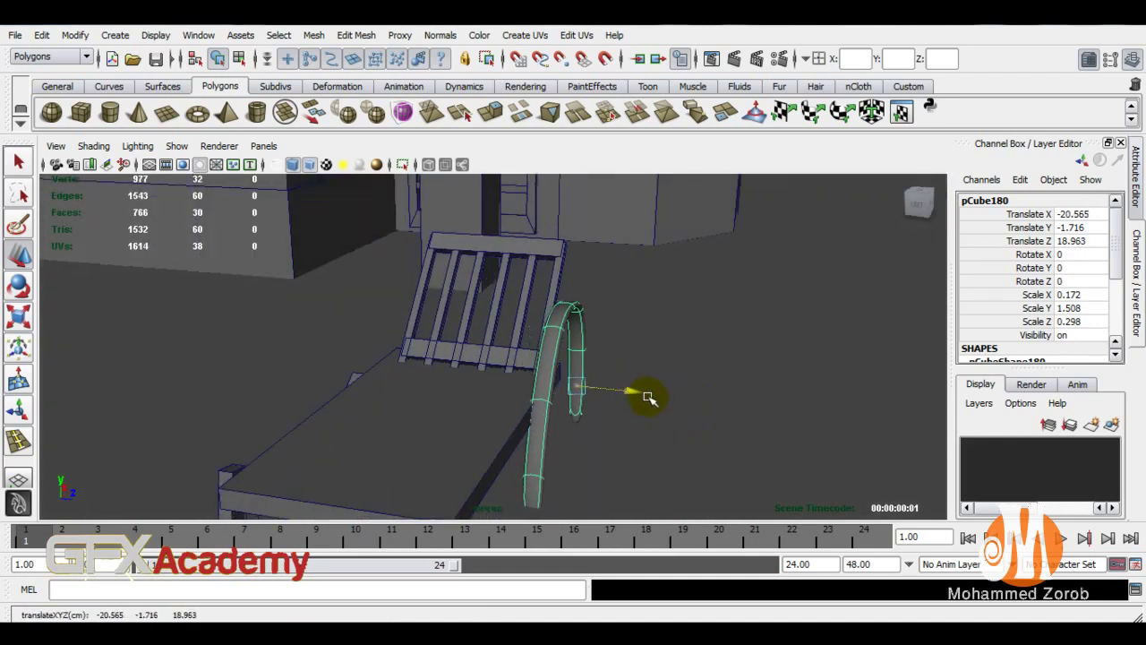
Duplicate the arch to Z 16.232 as the opposite armrest, then select the seat for narrowing
{"action": "key", "text": "ctrl+d"}
{"action": "mouse_move", "coordinate": [596, 383]}
{"action": "left_mouse_down"}
{"action": "mouse_move", "coordinate": [472, 378]}
{"action": "mouse_move", "coordinate": [505, 389]}
{"action": "mouse_move", "coordinate": [511, 379]}
{"action": "mouse_move", "coordinate": [466, 371]}
{"action": "left_mouse_up"}
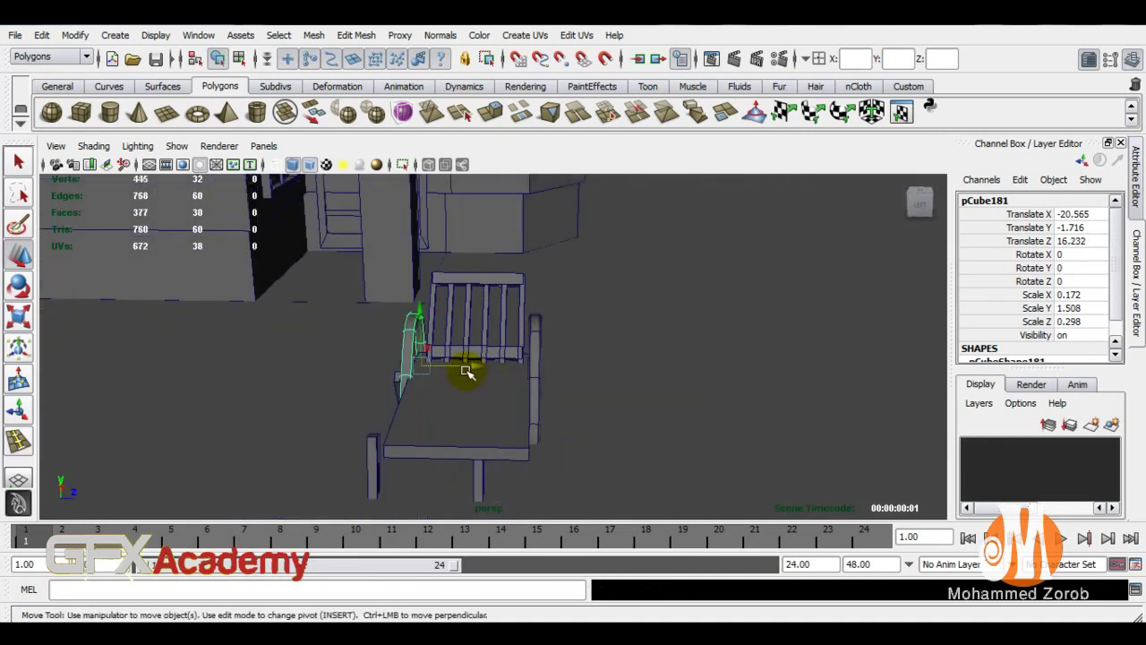
{"action": "left_click", "coordinate": [512, 394]}
{"action": "key", "text": "e"}
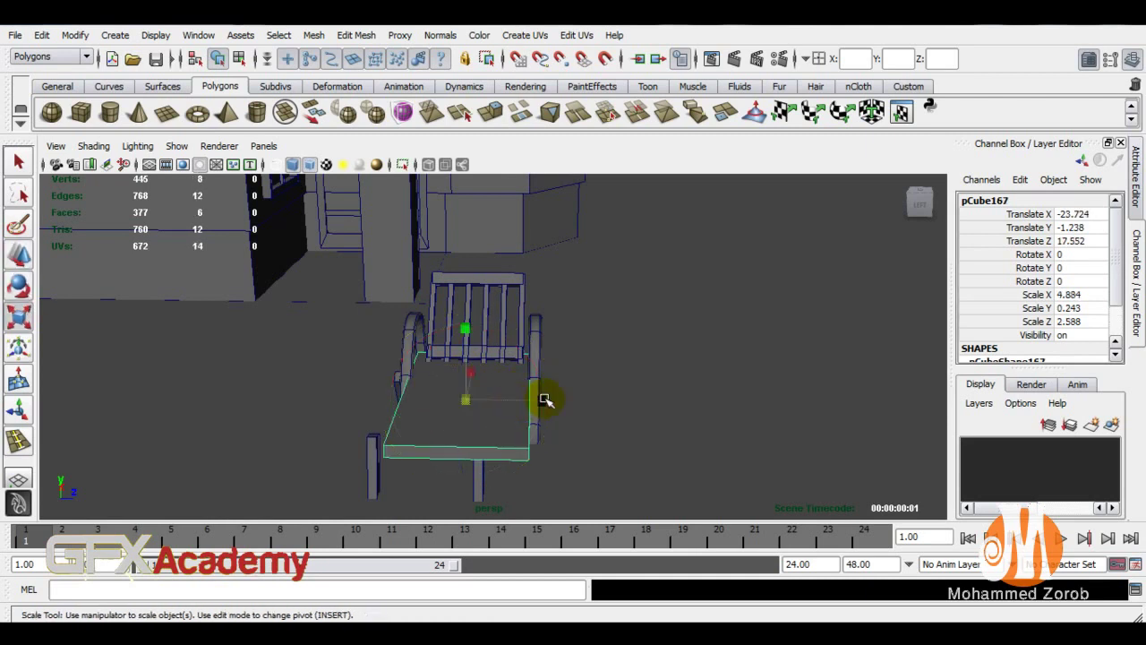
Select the chair legs pCube168 and pCube169 under the seat at Translate Z 17.569
{"action": "key", "text": "w"}
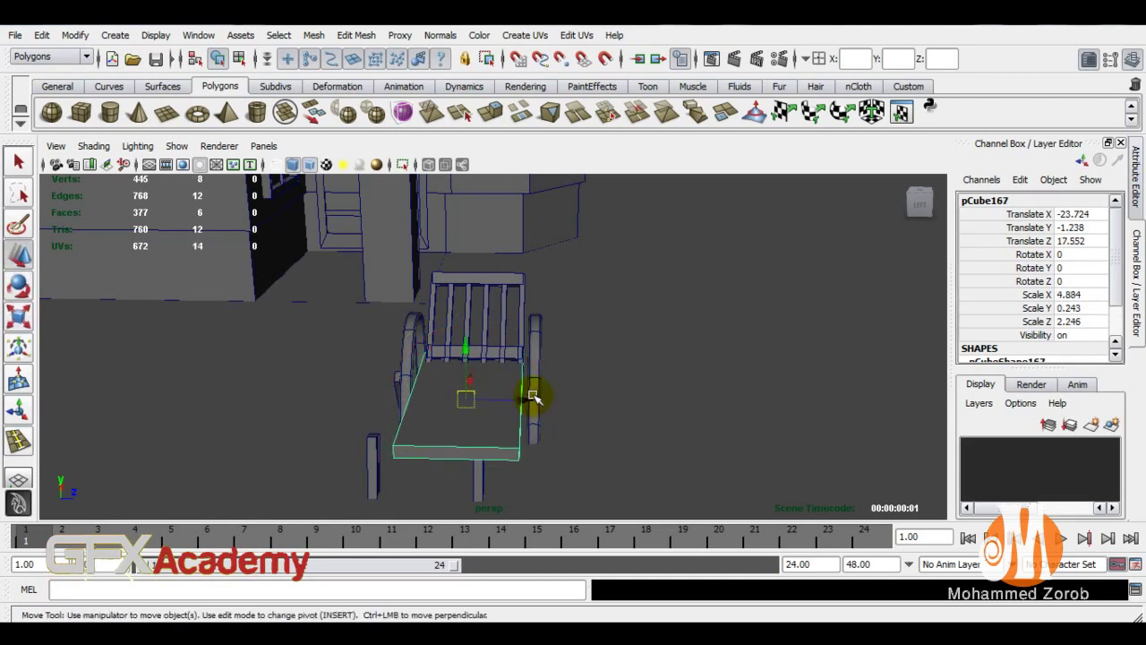
{"action": "left_click_drag", "start_coordinate": [440, 417], "coordinate": [402, 416], "text": "alt"}
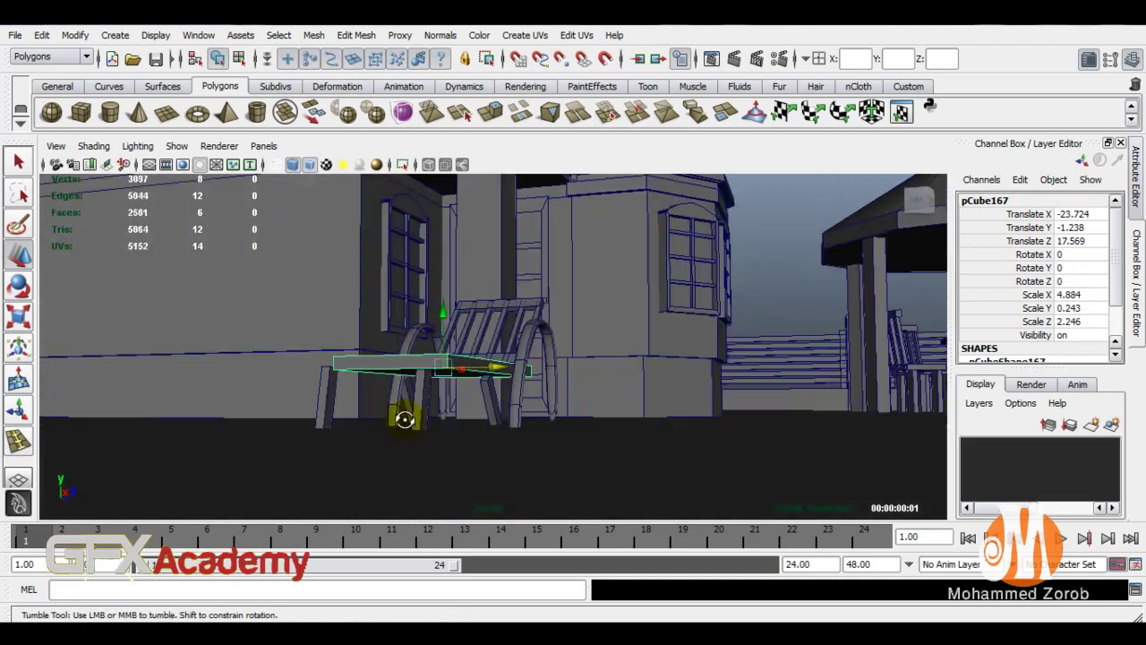
{"action": "left_click", "coordinate": [430, 405]}
{"action": "left_click", "coordinate": [488, 392]}
{"action": "left_click", "coordinate": [409, 404], "text": "shift"}
{"action": "scroll", "coordinate": [340, 407], "scroll_direction": "up", "scroll_amount": 1}
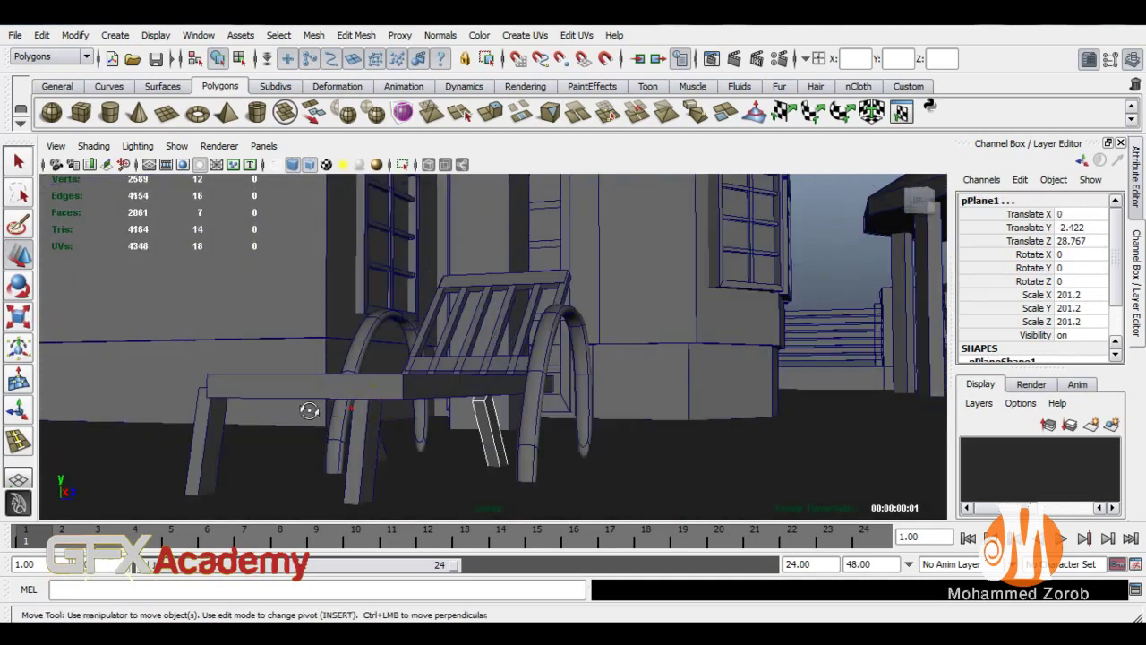
{"action": "scroll", "coordinate": [415, 434], "scroll_direction": "up", "scroll_amount": 1}
{"action": "key", "text": "ctrl+z"}
{"action": "left_click", "coordinate": [400, 416], "text": "shift"}
{"action": "left_click", "coordinate": [273, 435], "text": "shift"}
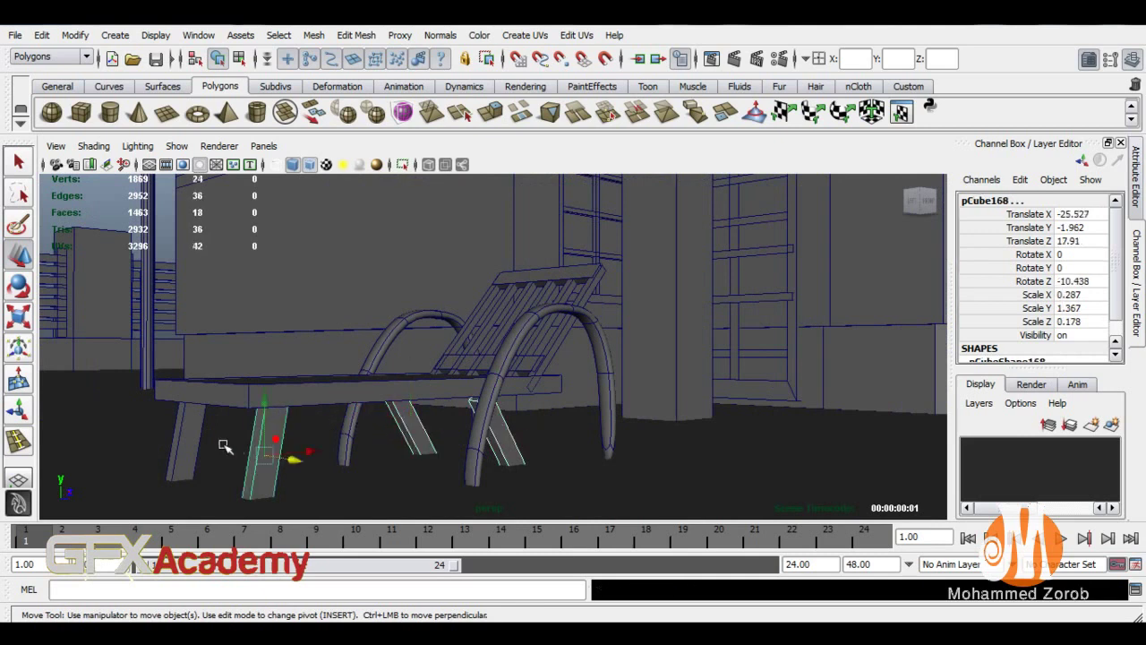
Pull the camera back to frame the finished lounge chair beside the house
{"action": "mouse_move", "coordinate": [197, 445]}
{"action": "left_mouse_down", "text": "alt"}
{"action": "mouse_move", "coordinate": [397, 478]}
{"action": "mouse_move", "coordinate": [282, 472]}
{"action": "mouse_move", "coordinate": [337, 435]}
{"action": "left_mouse_up", "text": "alt"}
{"action": "right_click_drag", "start_coordinate": [338, 435], "coordinate": [404, 384], "text": "alt"}
{"action": "left_click_drag", "start_coordinate": [404, 384], "coordinate": [440, 376], "text": "alt"}
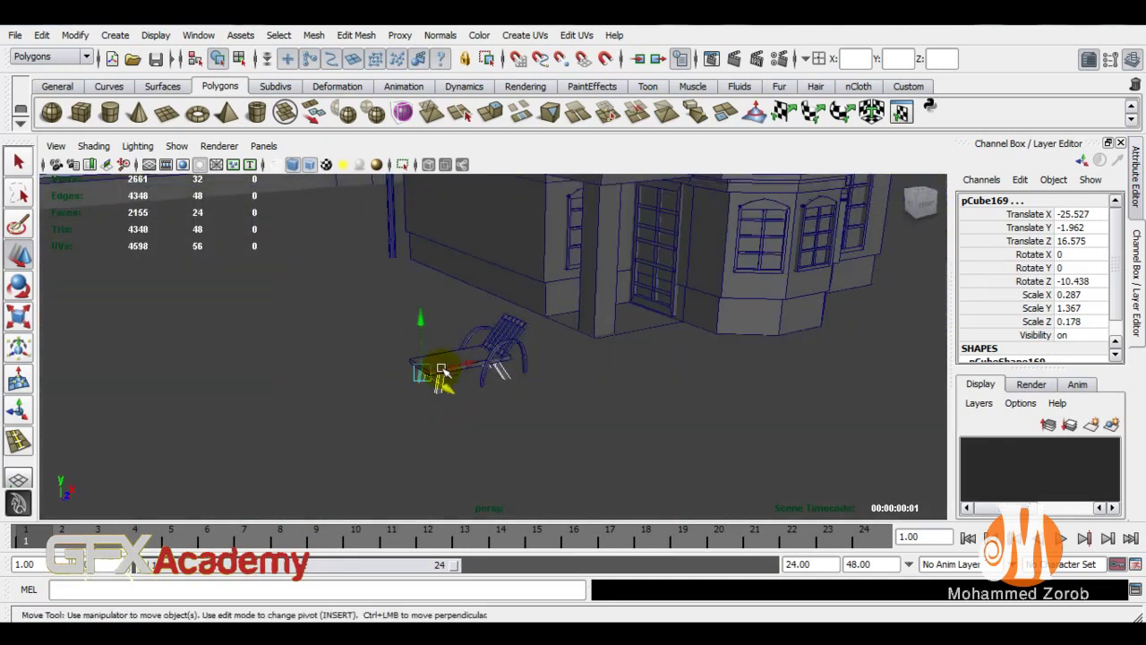
{"action": "middle_click_drag", "start_coordinate": [440, 376], "coordinate": [494, 377], "text": "alt"}
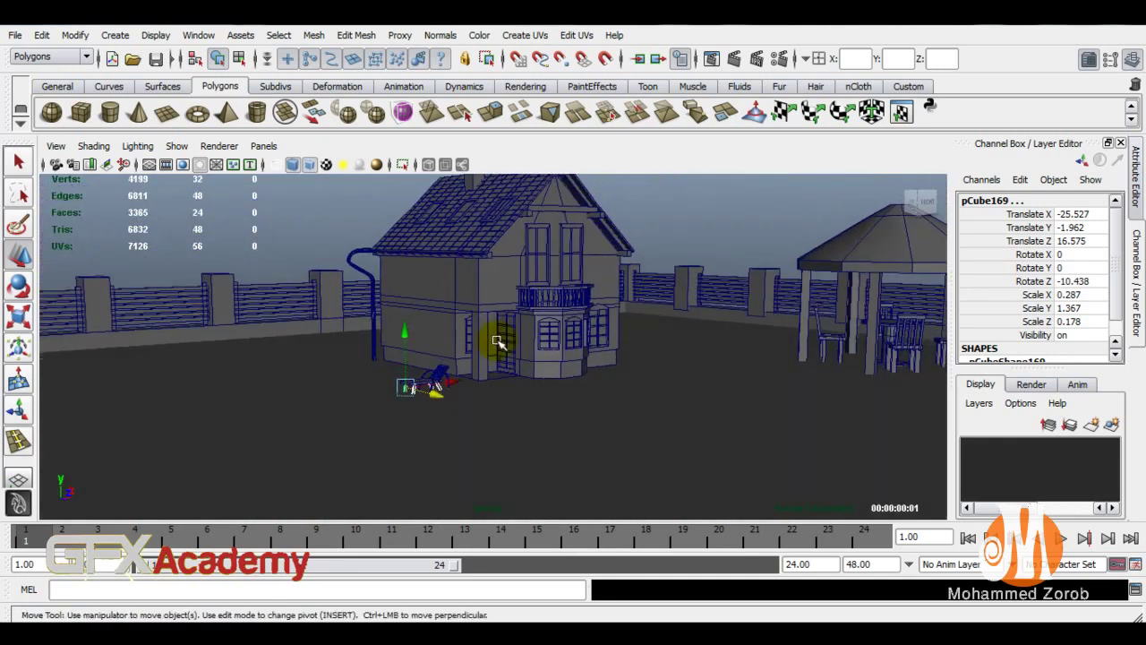